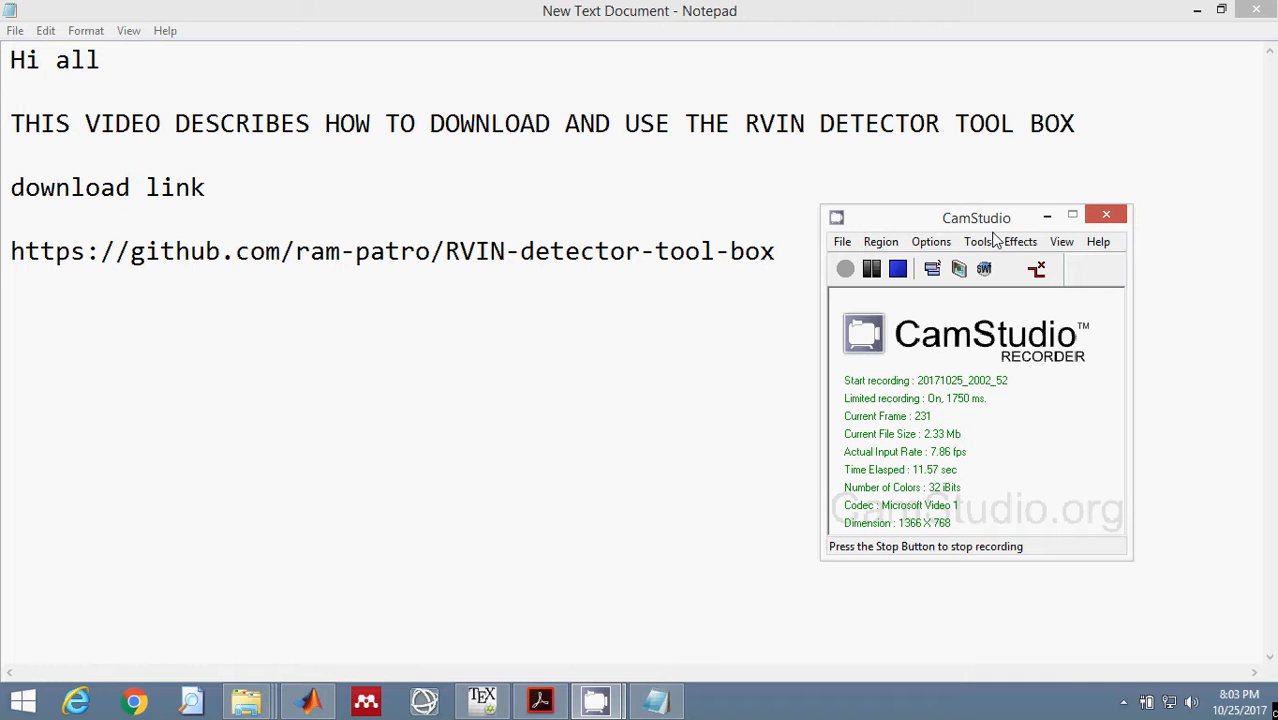
# Copy the GitHub download link for RVIN-detector-tool-box from the text document.
pyautogui.click(1046, 217)
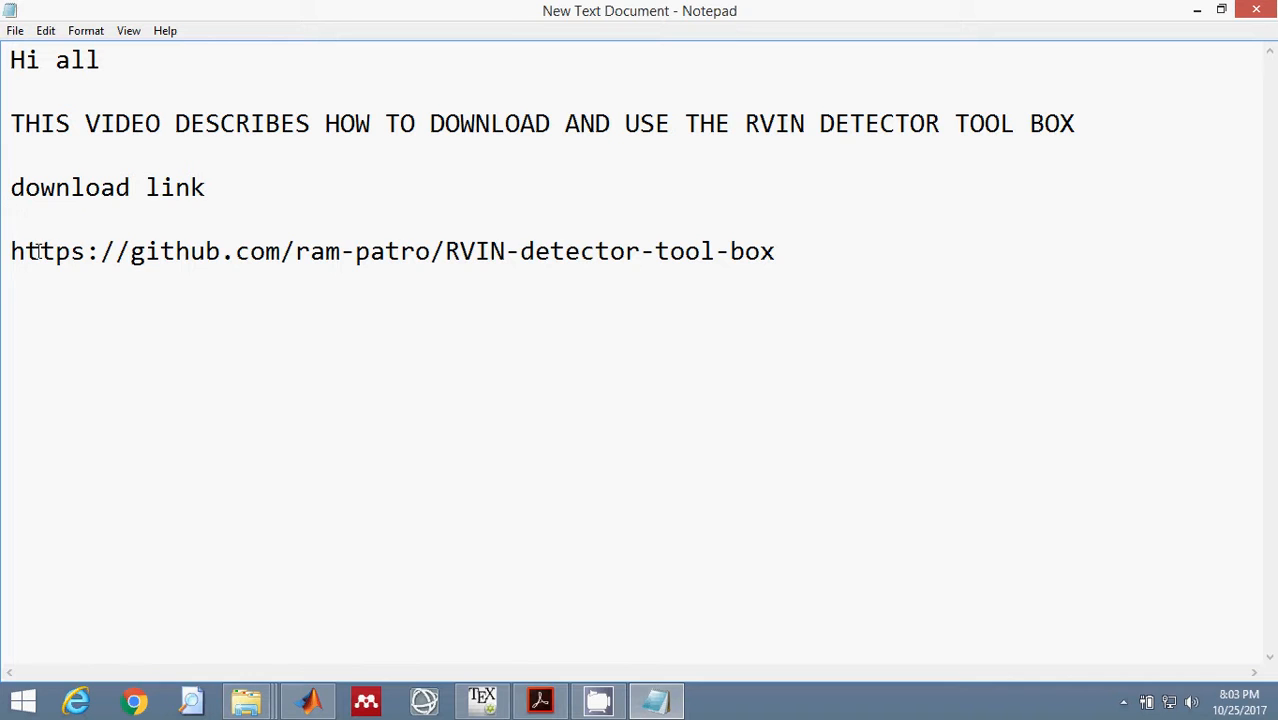
pyautogui.moveTo(12, 253); pyautogui.dragTo(817, 261)
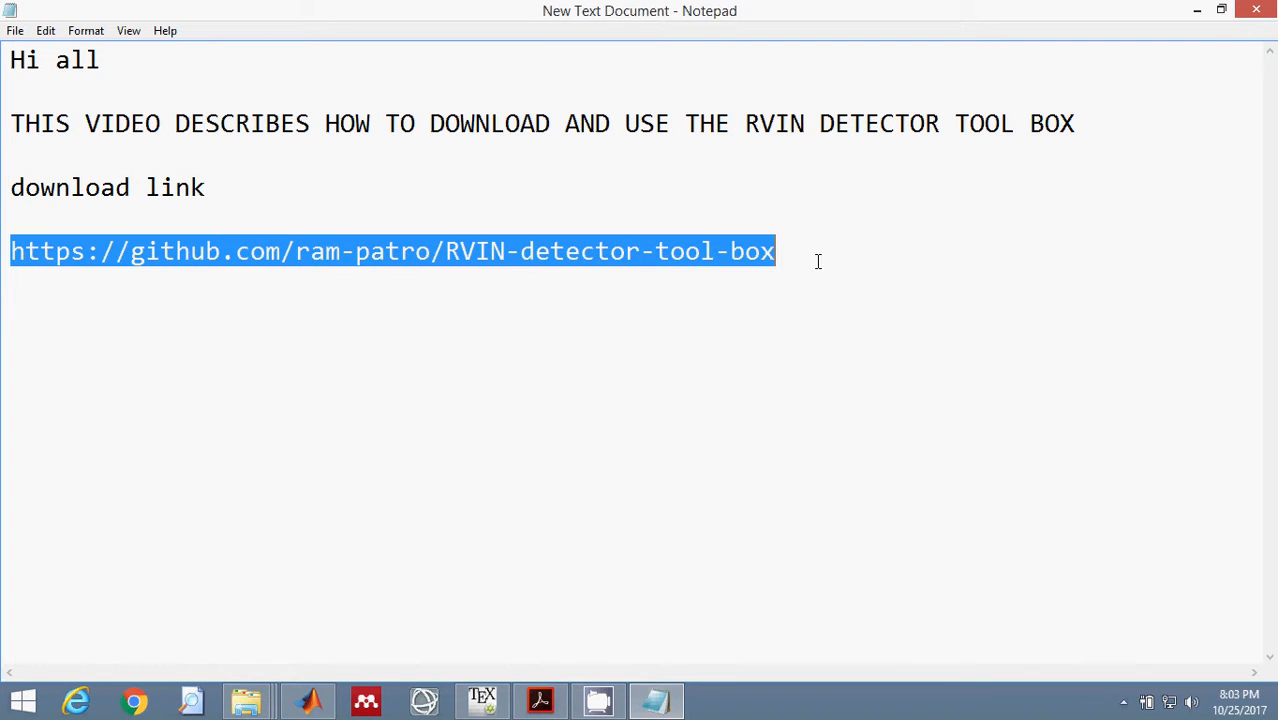
pyautogui.rightClick(539, 262)
pyautogui.click(586, 323)
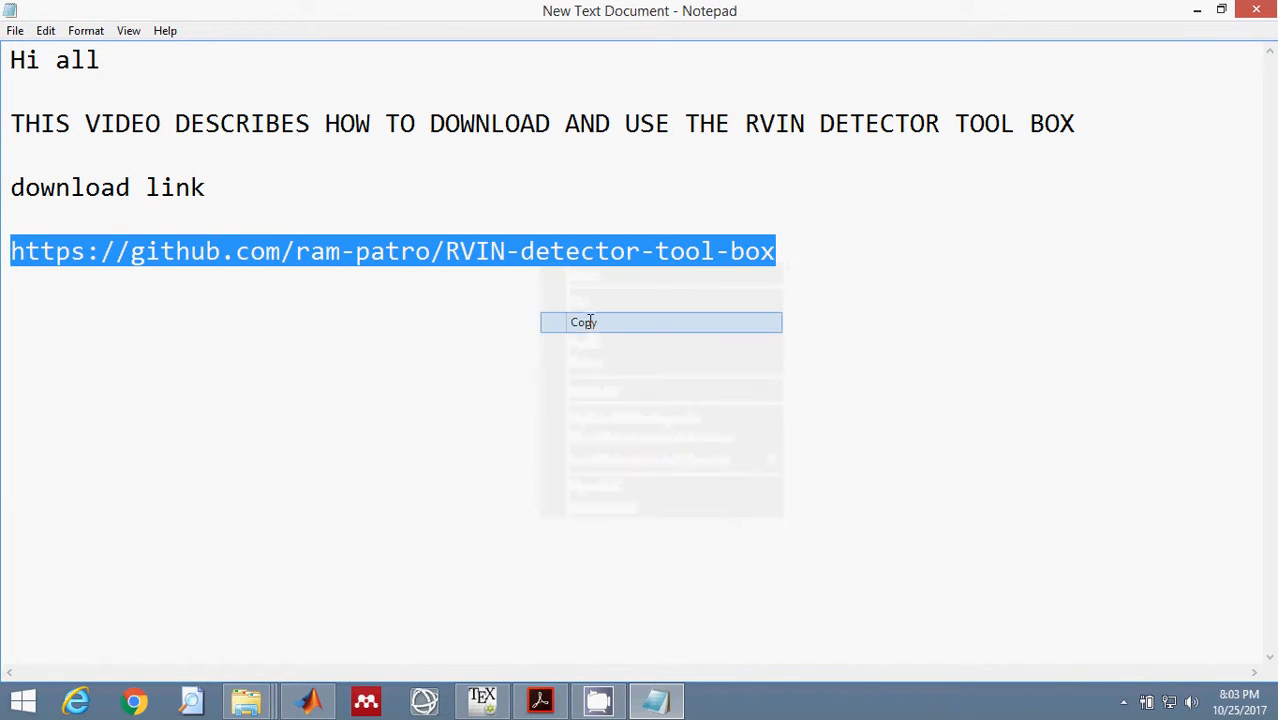
# Switch to Chrome and open the copied RVIN-detector-tool-box repository link.
pyautogui.click(131, 703)
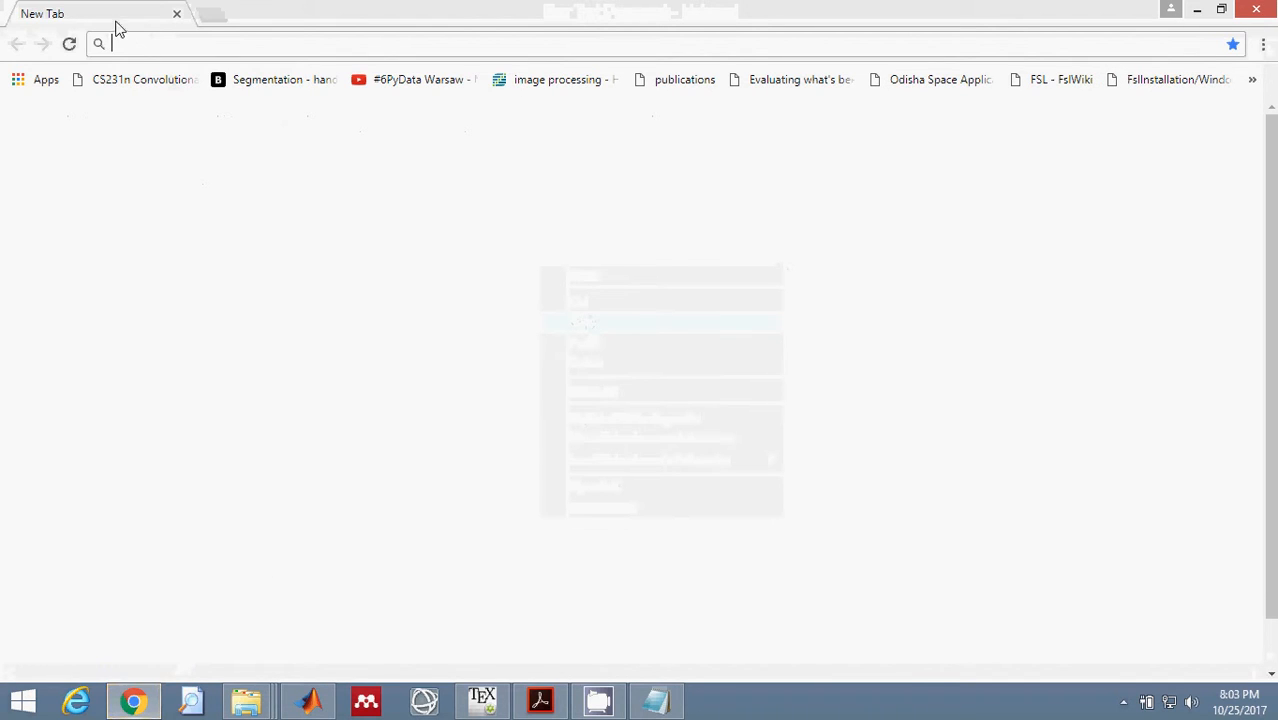
pyautogui.rightClick(125, 43)
pyautogui.click(191, 134)
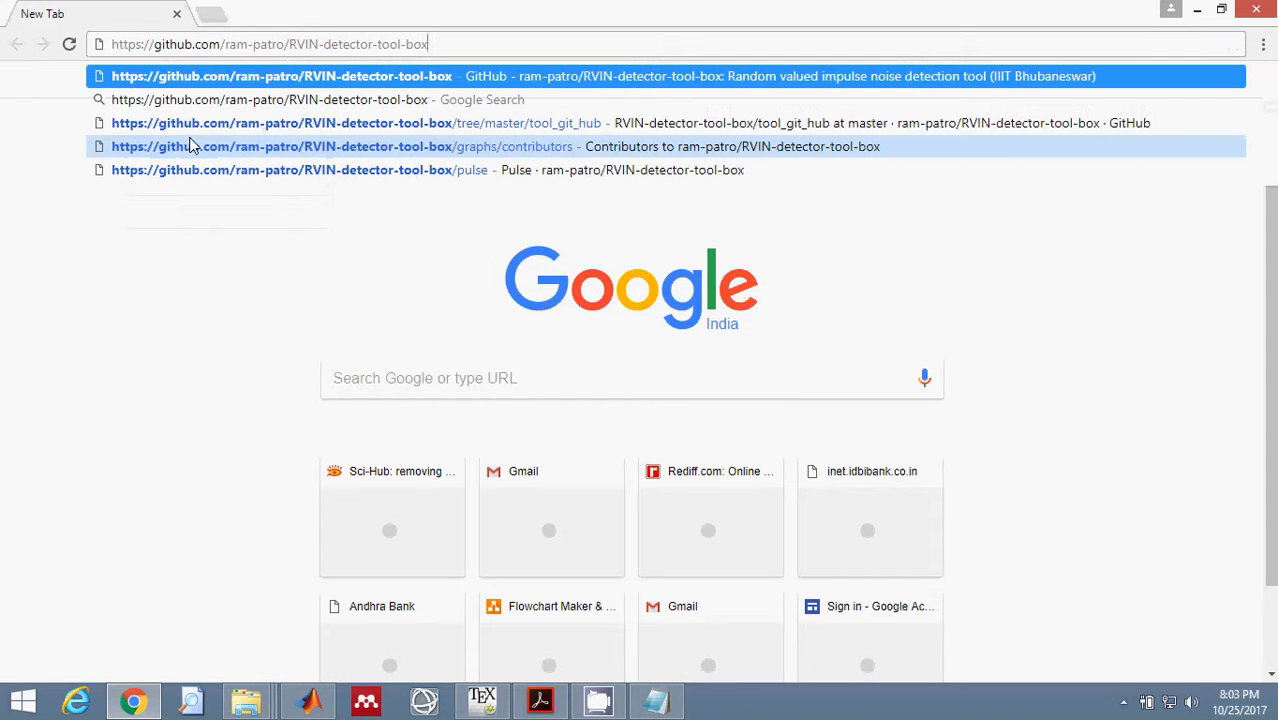
pyautogui.press('Return')
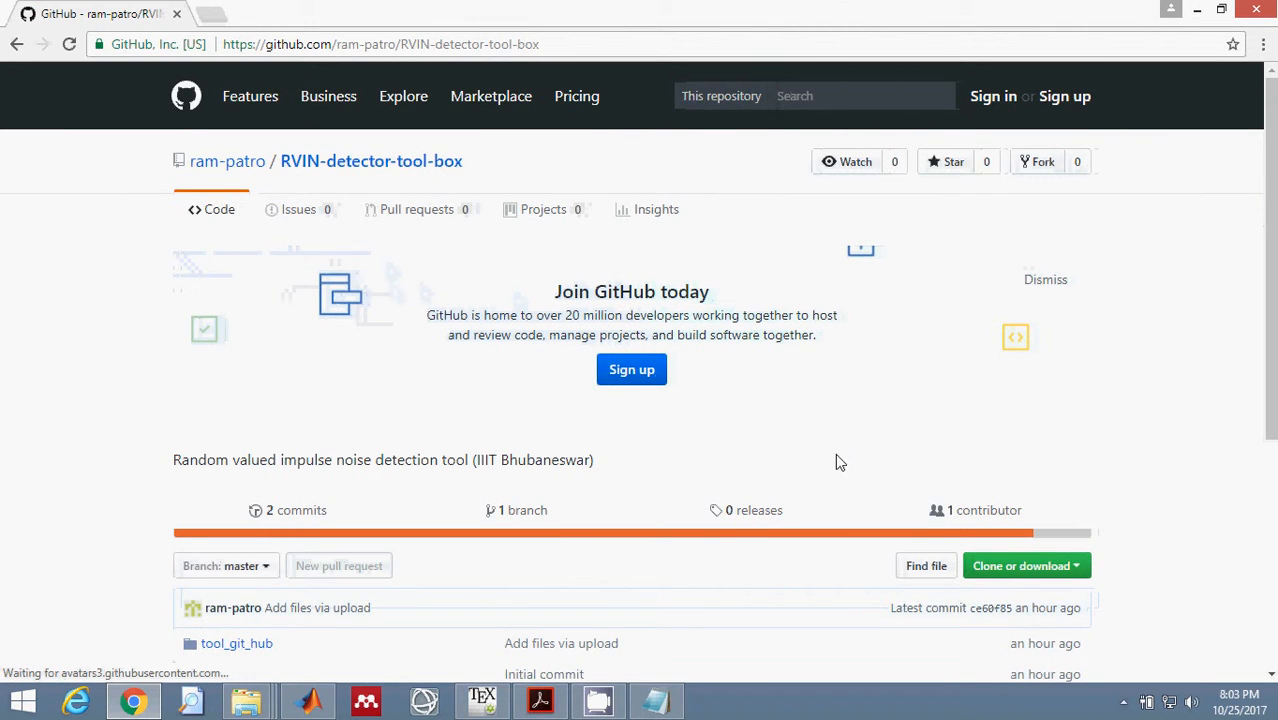
# Download the RVIN-detector-tool-box repository as a ZIP file.
pyautogui.scroll(-3, 835, 455)
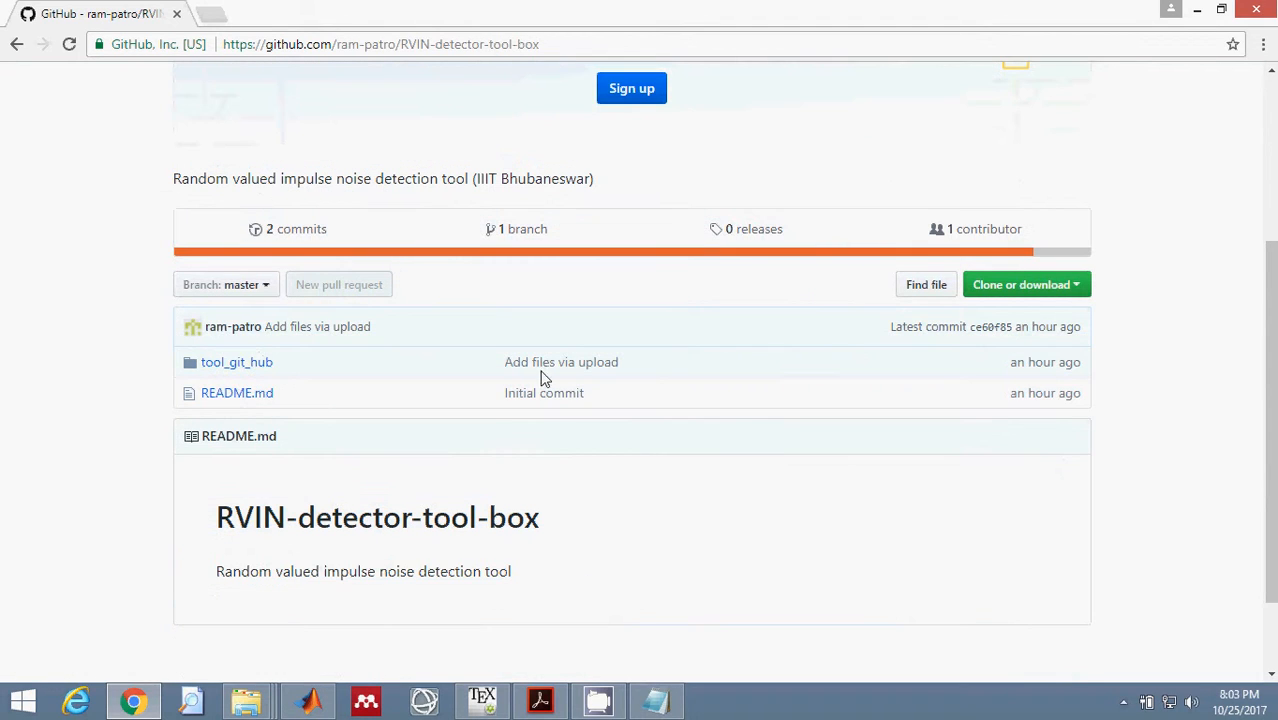
pyautogui.click(1018, 291)
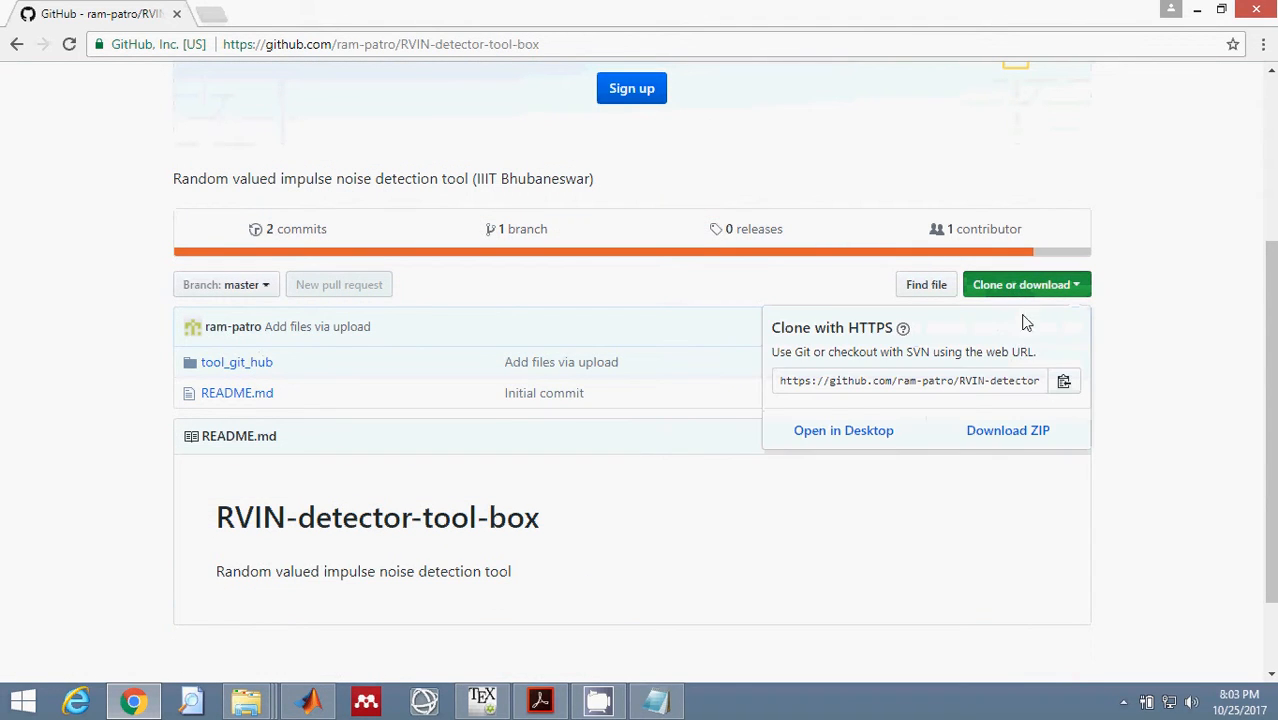
pyautogui.click(985, 438)
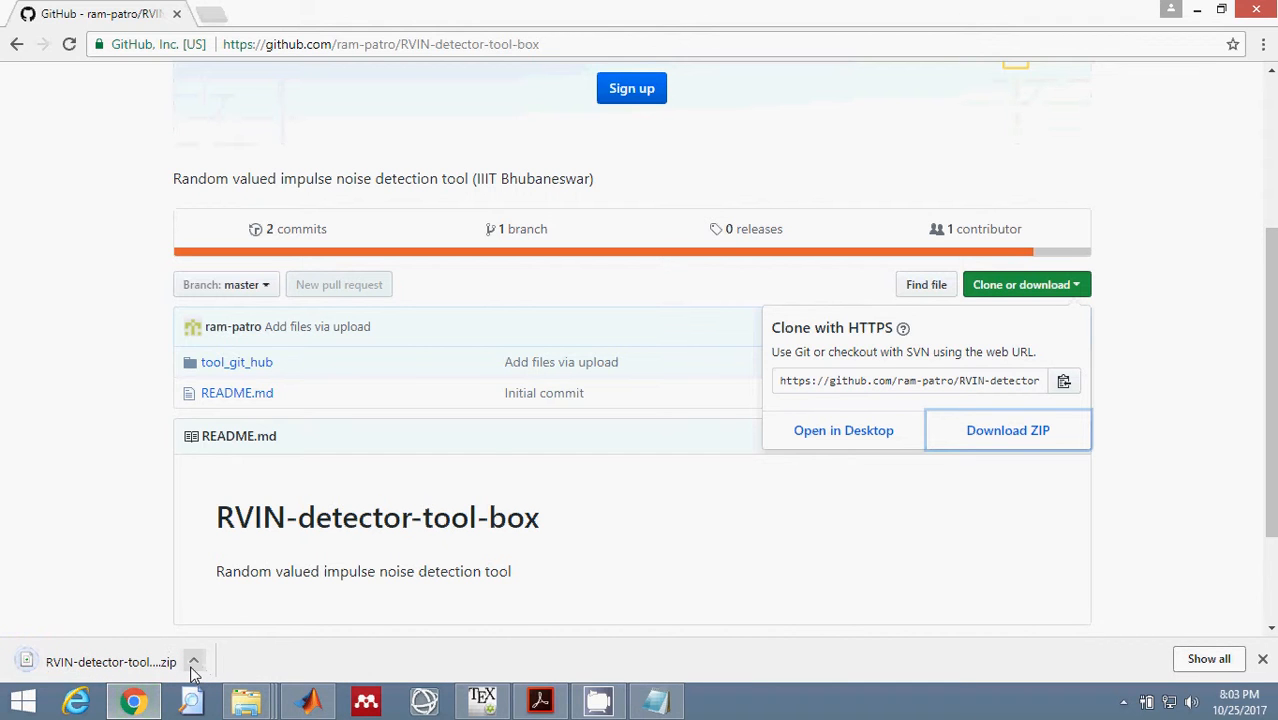
# Copy the downloaded RVIN-detector-tool-box-master ZIP from the Downloads folder to the Desktop and close the folder window.
pyautogui.click(194, 668)
pyautogui.click(234, 600)
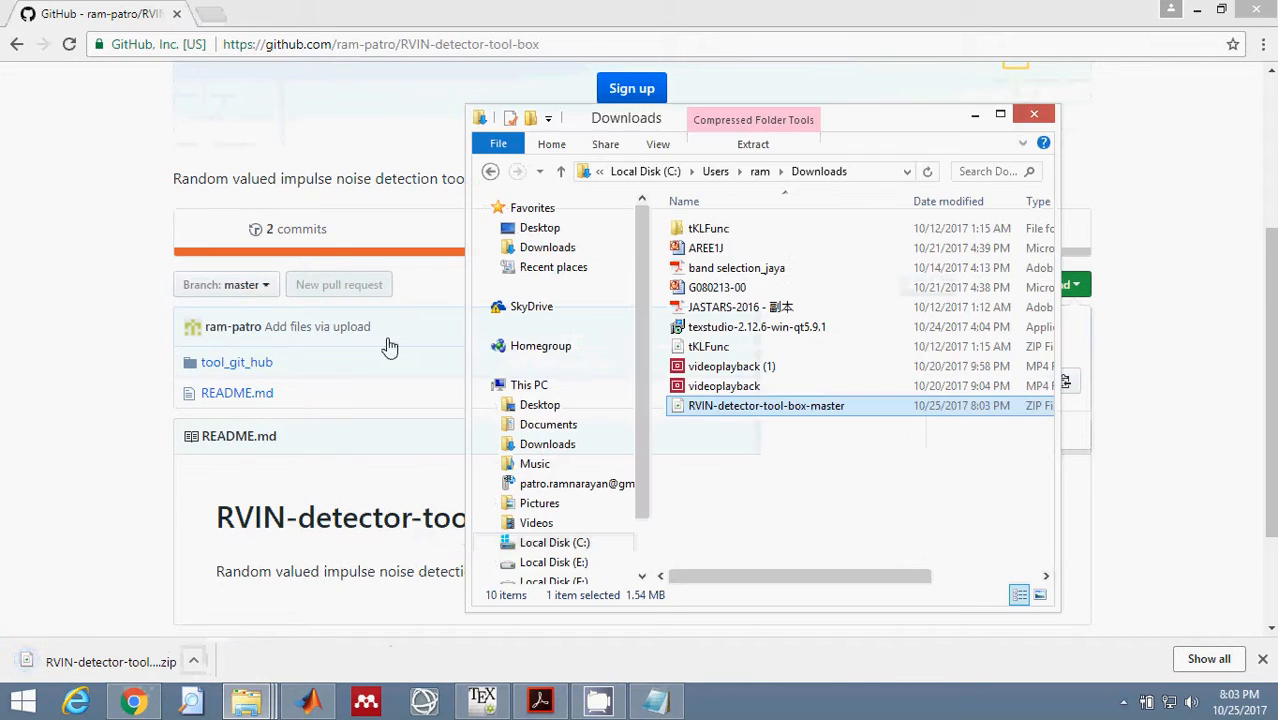
pyautogui.rightClick(712, 406)
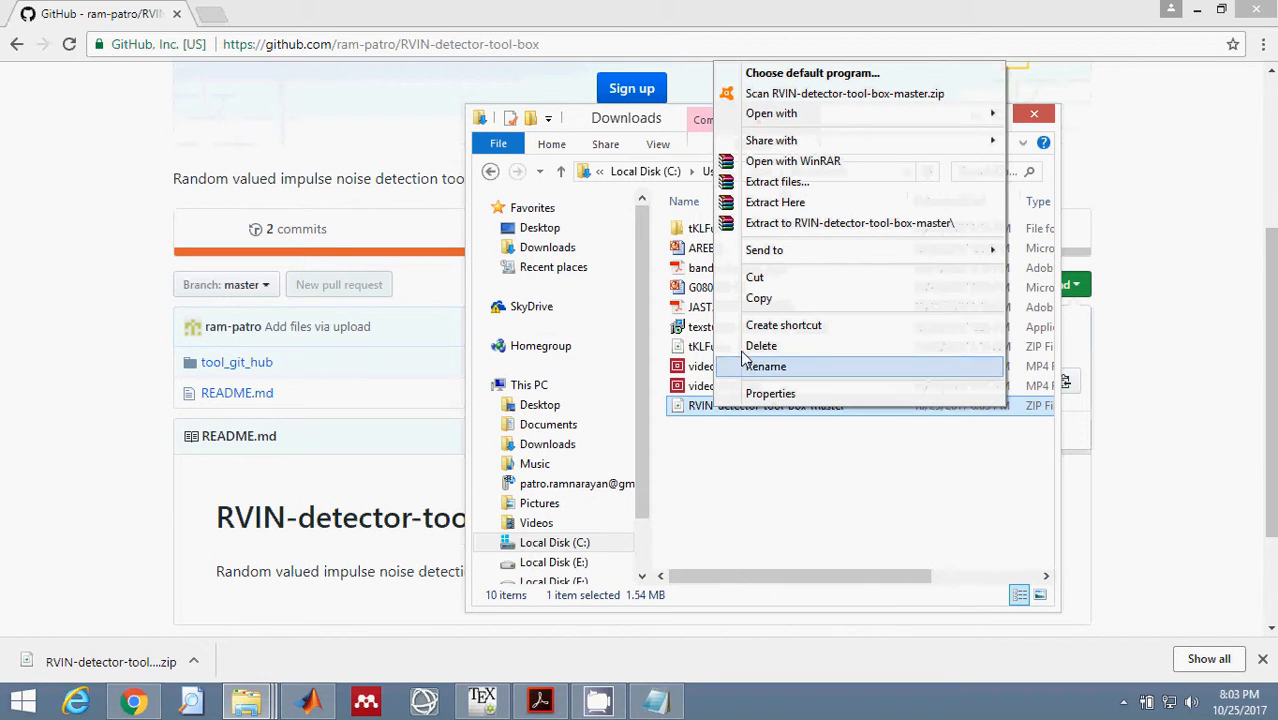
pyautogui.click(767, 299)
pyautogui.click(549, 229)
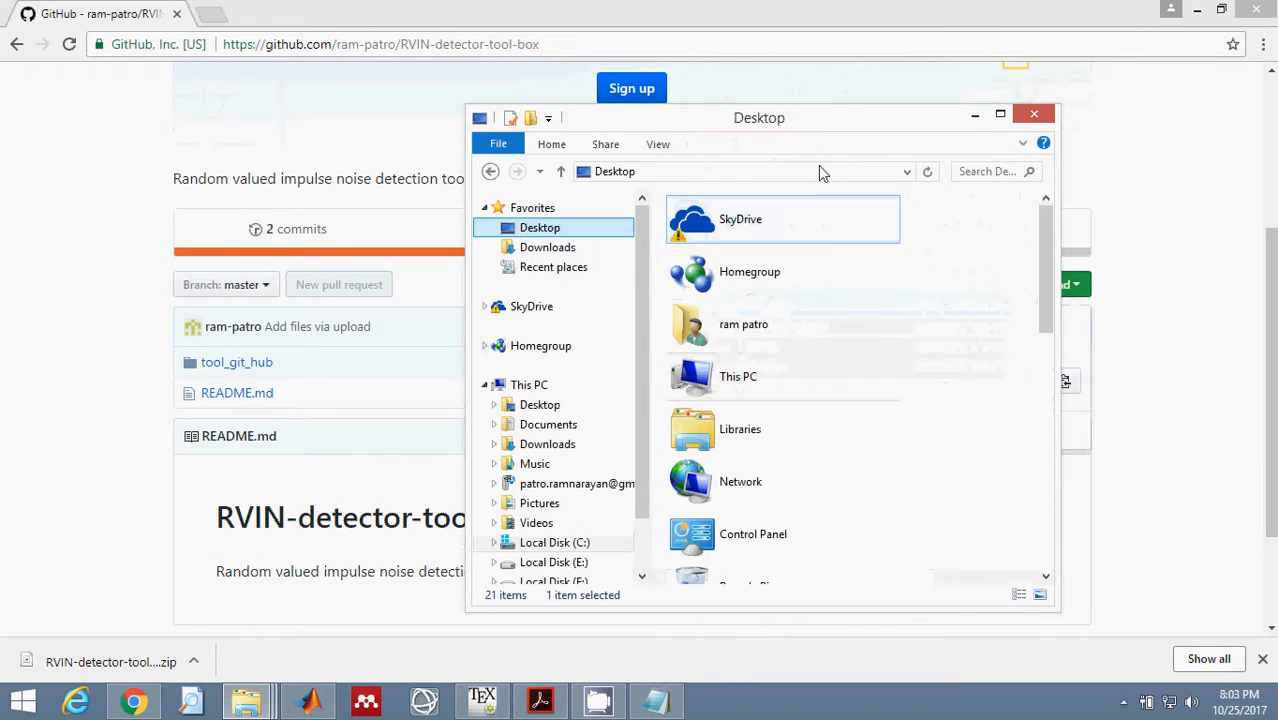
pyautogui.rightClick(968, 285)
pyautogui.click(1000, 376)
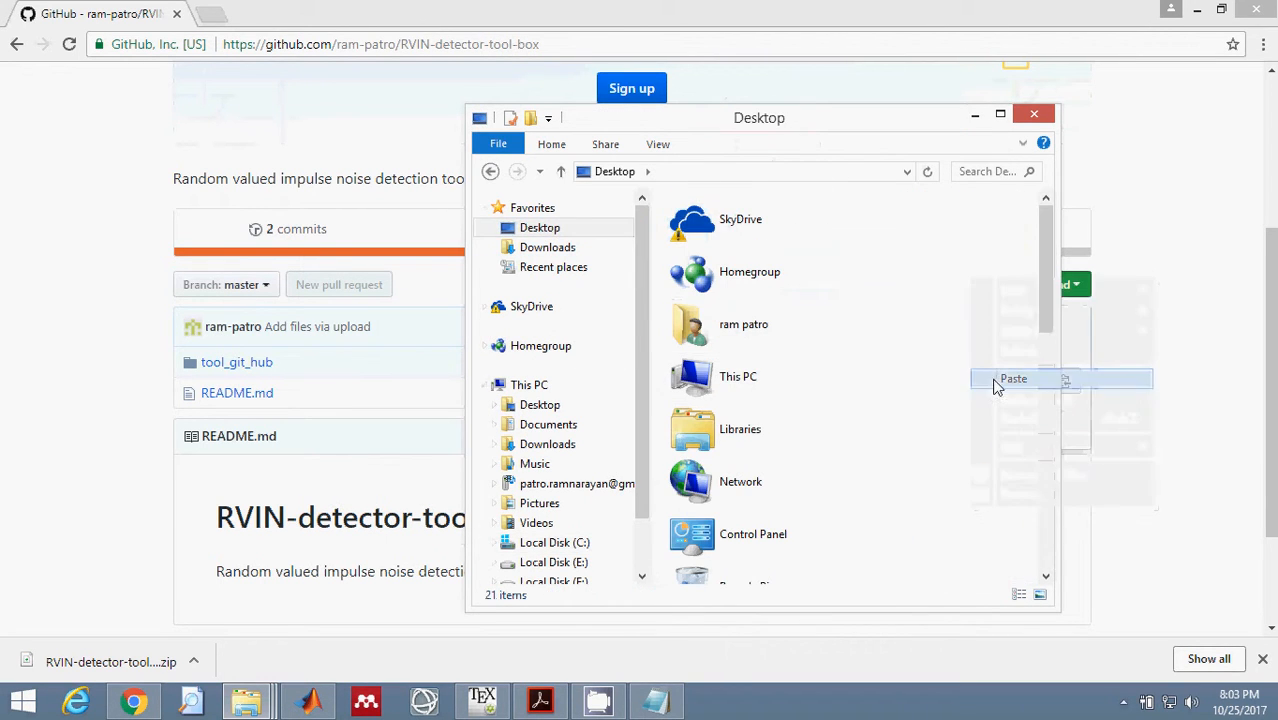
pyautogui.click(1035, 116)
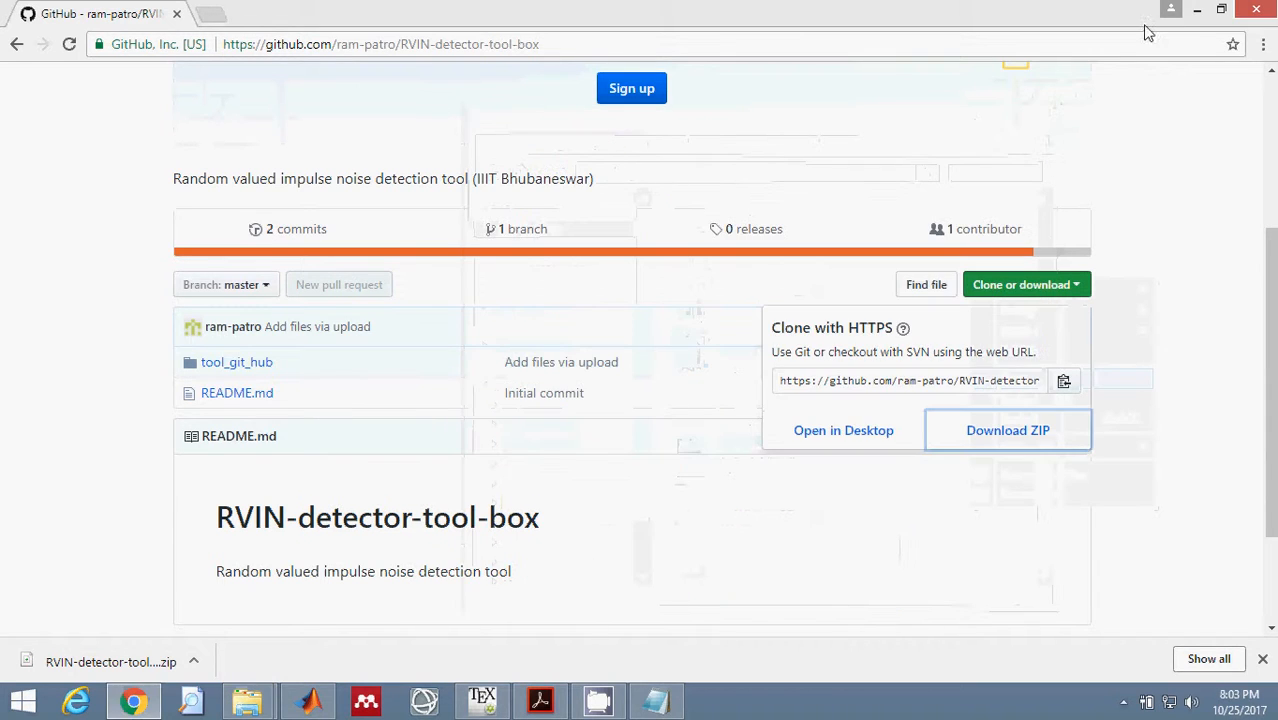
# Minimize the open windows and move the ZIP to a free desktop area, putting New Text Document in its former place.
pyautogui.click(1195, 10)
pyautogui.click(1197, 10)
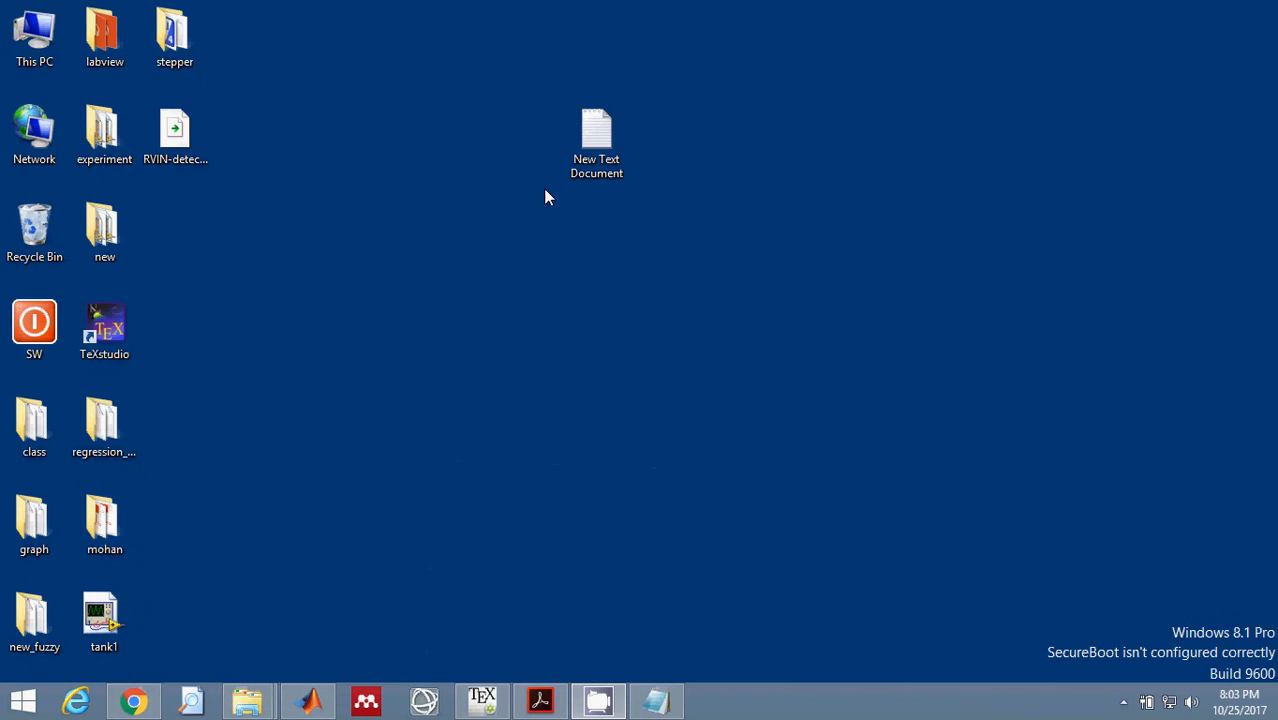
pyautogui.moveTo(195, 130); pyautogui.dragTo(760, 225)
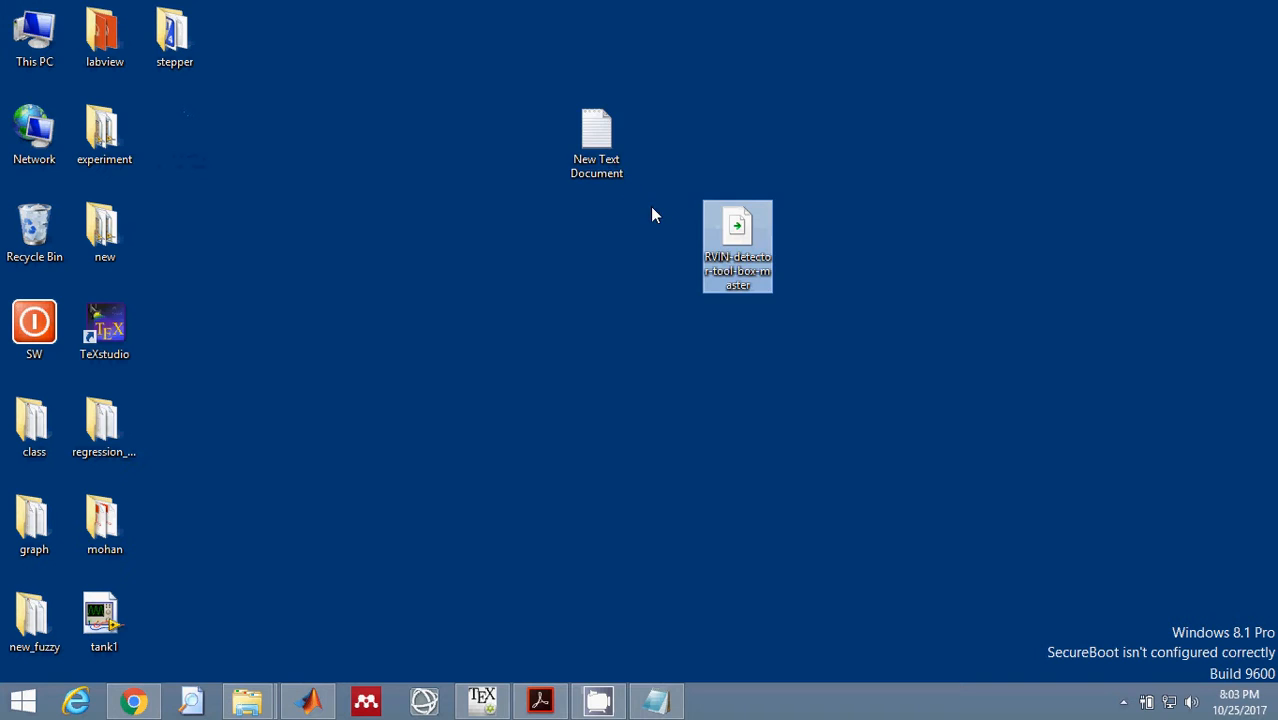
pyautogui.moveTo(592, 145); pyautogui.dragTo(183, 144)
pyautogui.moveTo(726, 229); pyautogui.dragTo(474, 163)
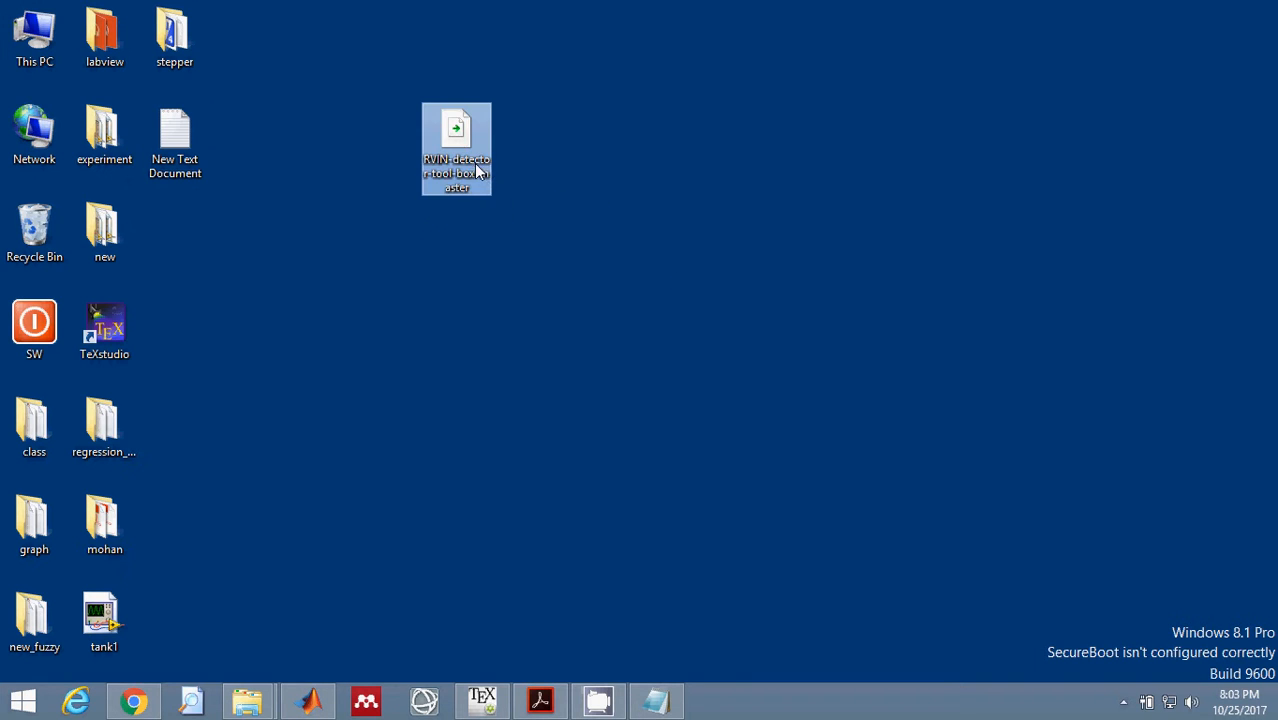
# Extract the ZIP to RVIN-detector-tool-box-master\ and open the tool_git_hub folder nested inside it.
pyautogui.rightClick(465, 143)
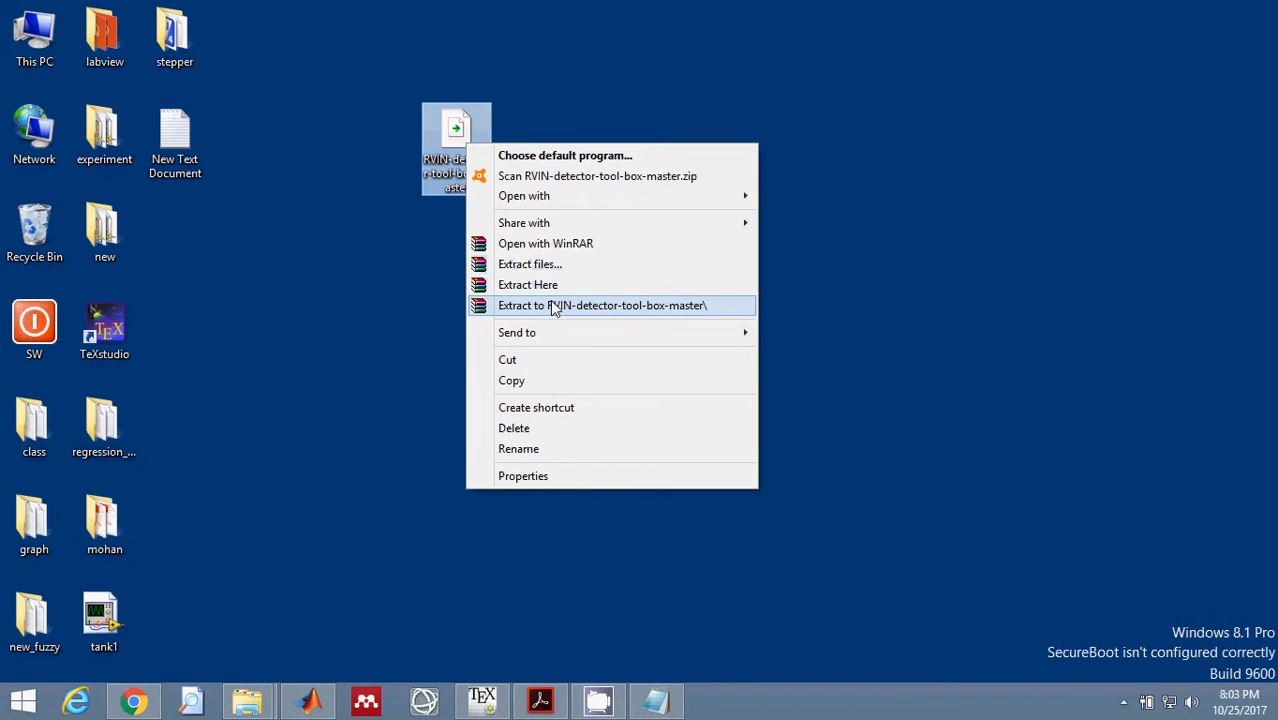
pyautogui.click(553, 306)
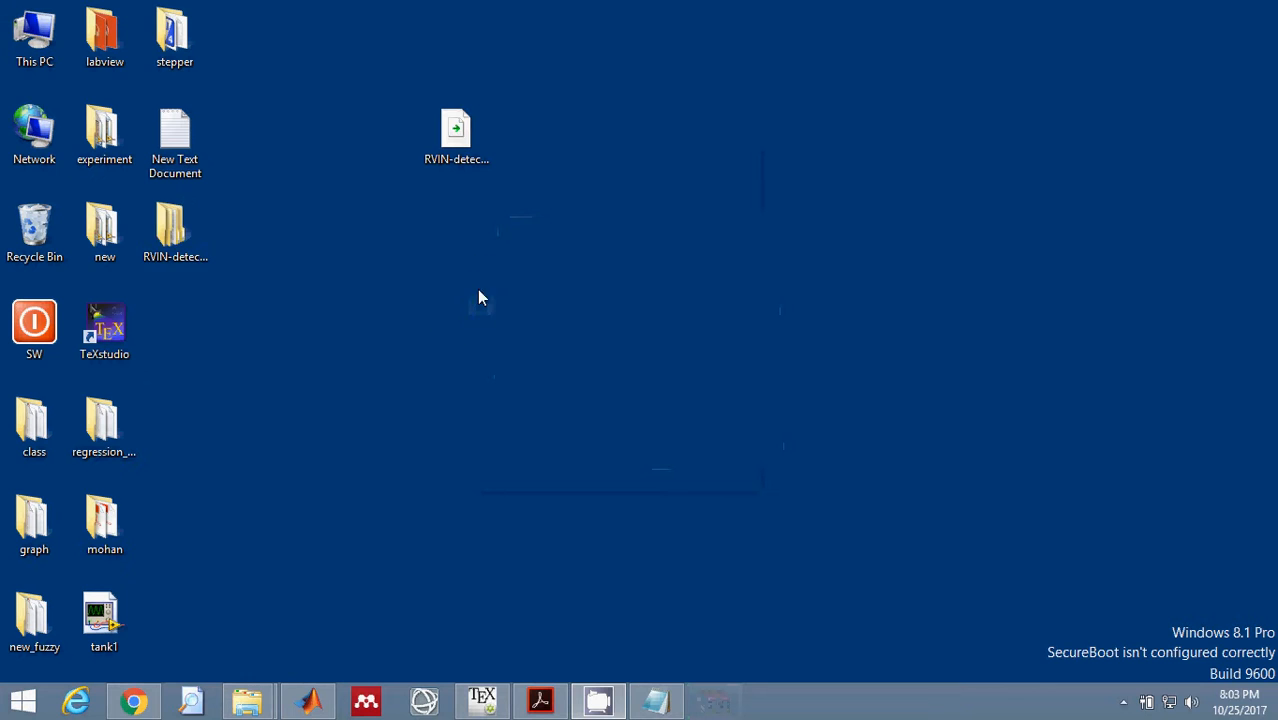
pyautogui.doubleClick(175, 232)
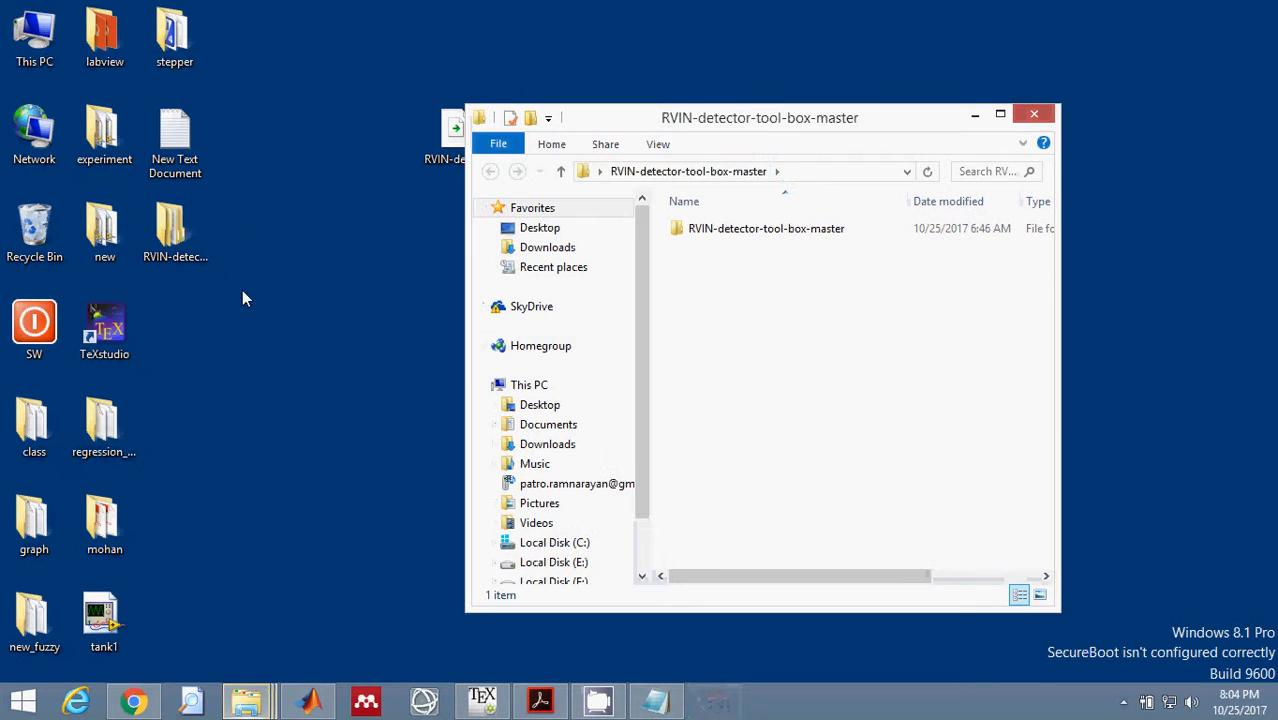
pyautogui.moveTo(670, 120); pyautogui.dragTo(543, 121)
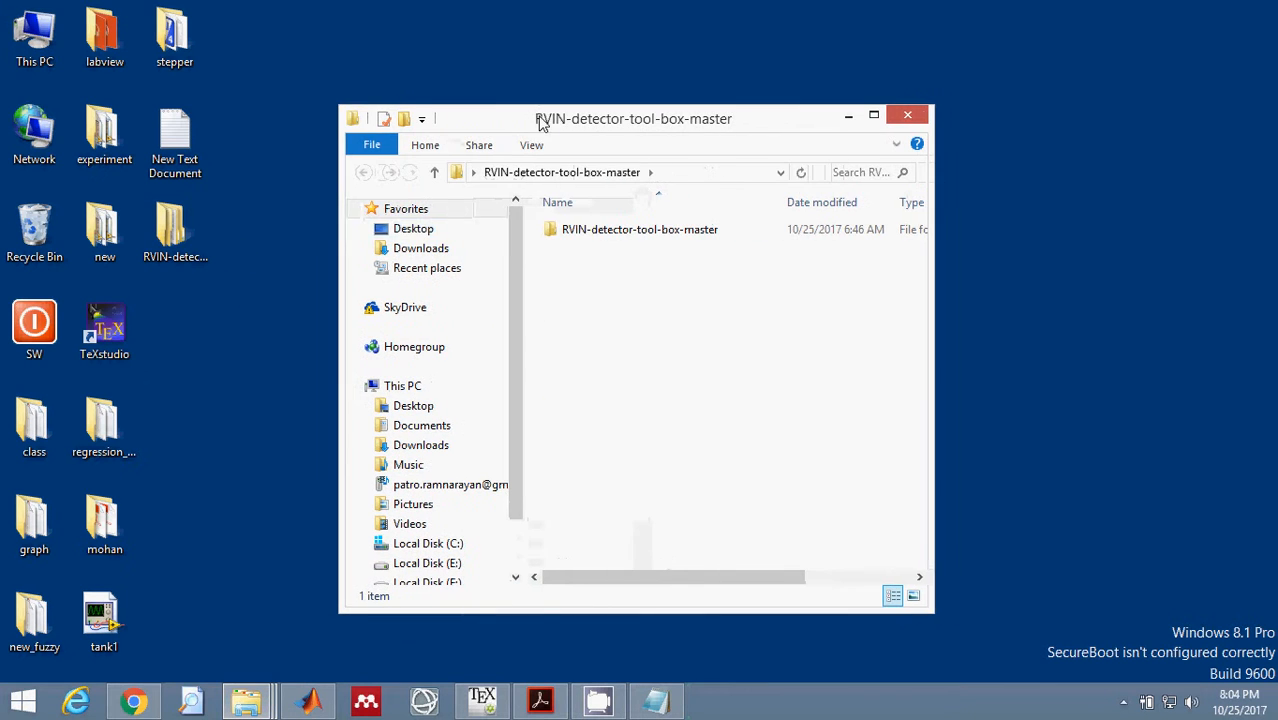
pyautogui.doubleClick(645, 233)
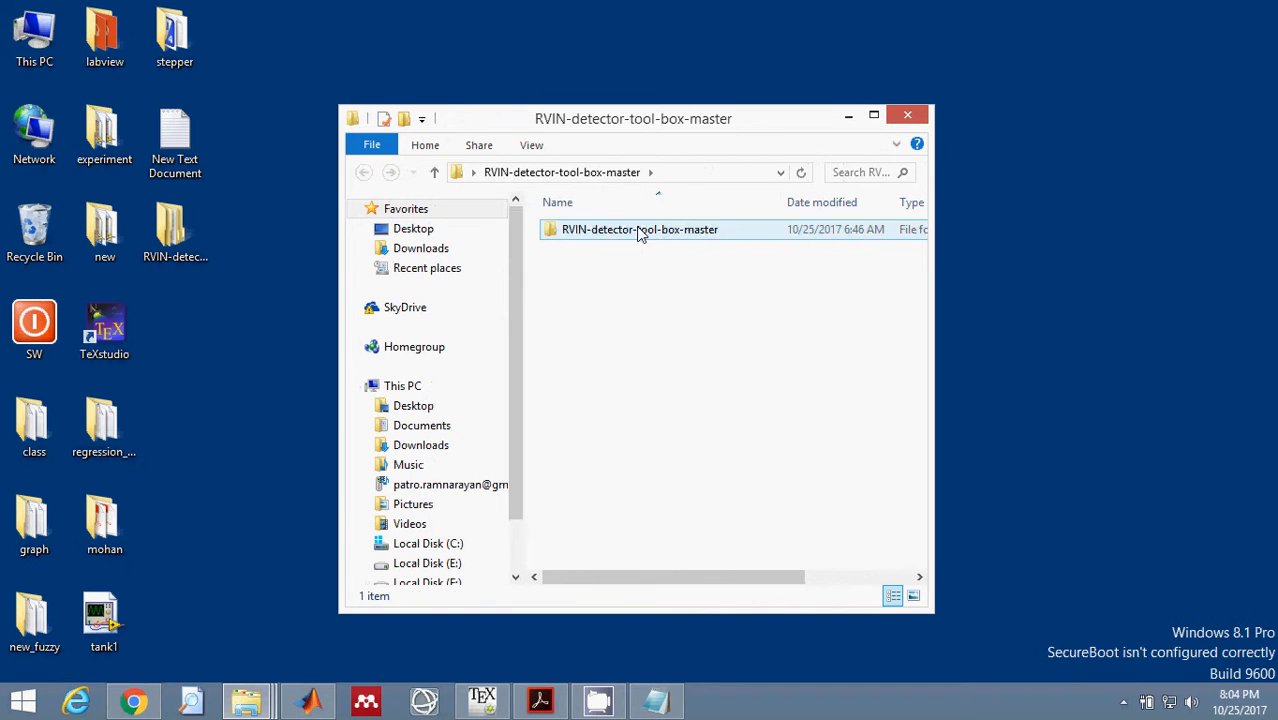
pyautogui.click(595, 232)
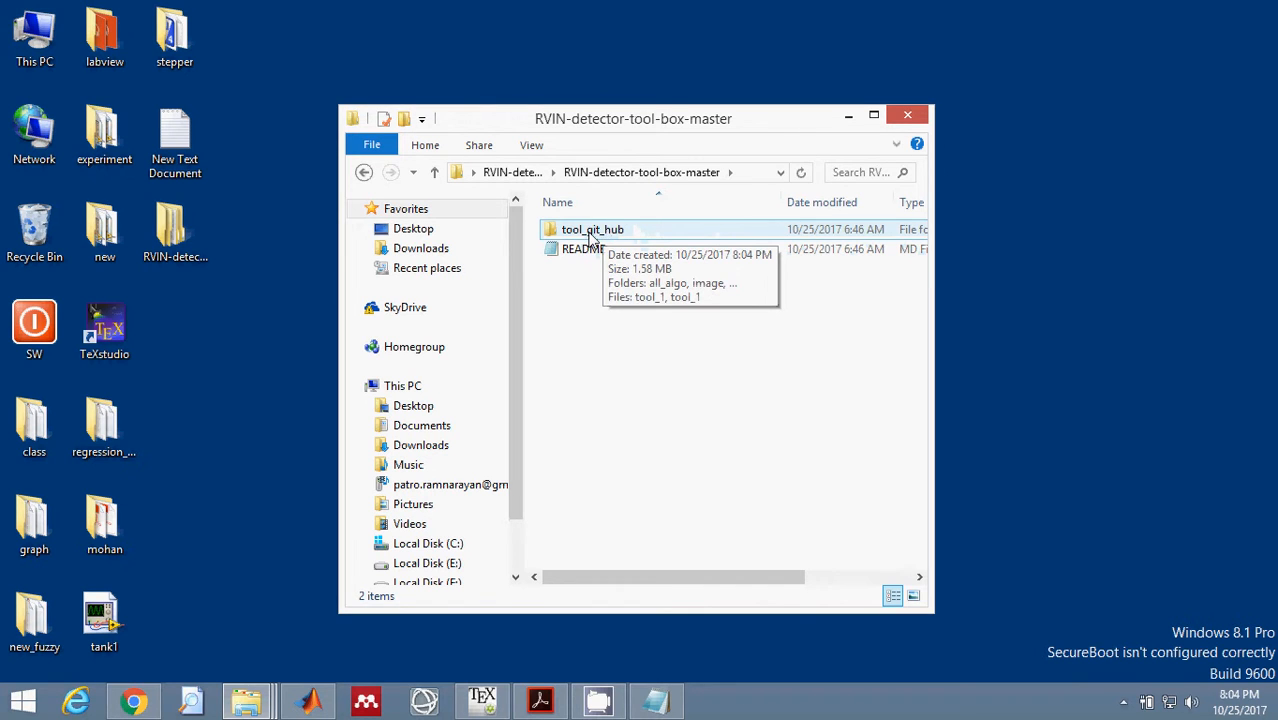
pyautogui.doubleClick(590, 232)
# Open the tool_1.m script from the tool_git_hub folder in MATLAB.
pyautogui.click(593, 329)
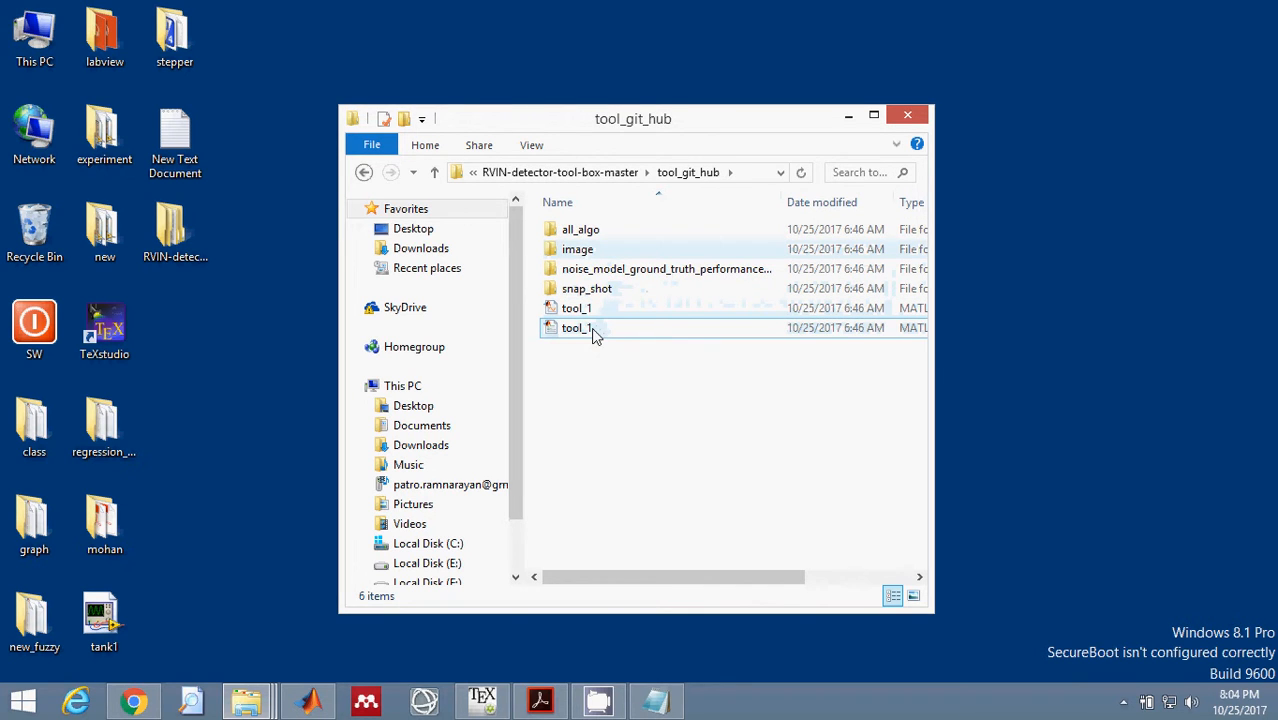
pyautogui.click(593, 332)
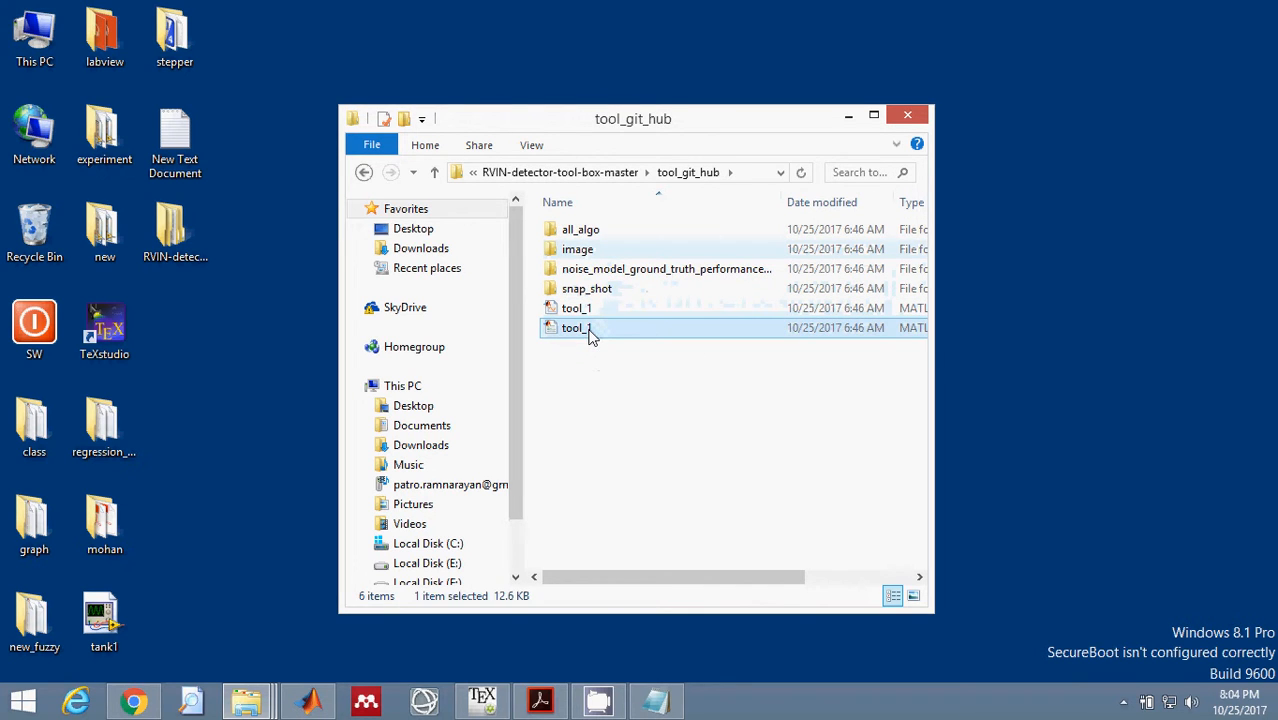
pyautogui.doubleClick(590, 333)
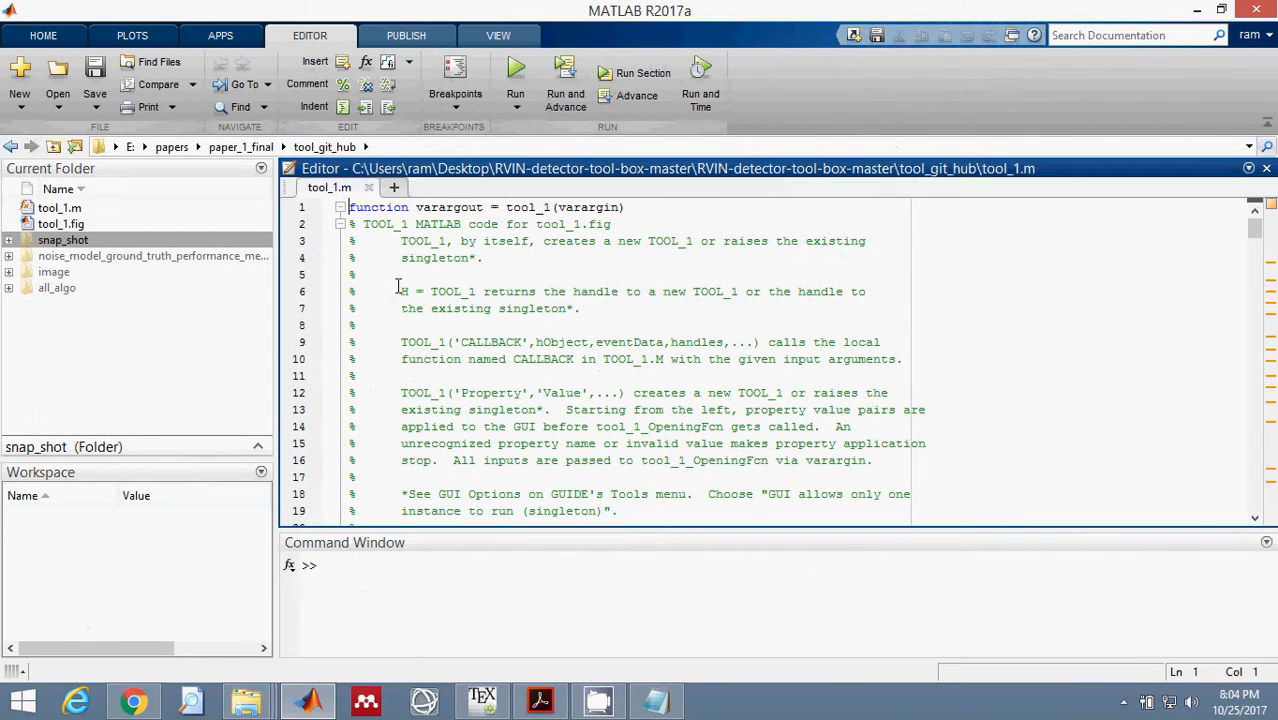
# Run tool_1.m, accepting the change of MATLAB's current folder, and move the tool_1 window to a clear position.
pyautogui.click(515, 77)
pyautogui.moveTo(541, 271); pyautogui.dragTo(481, 191)
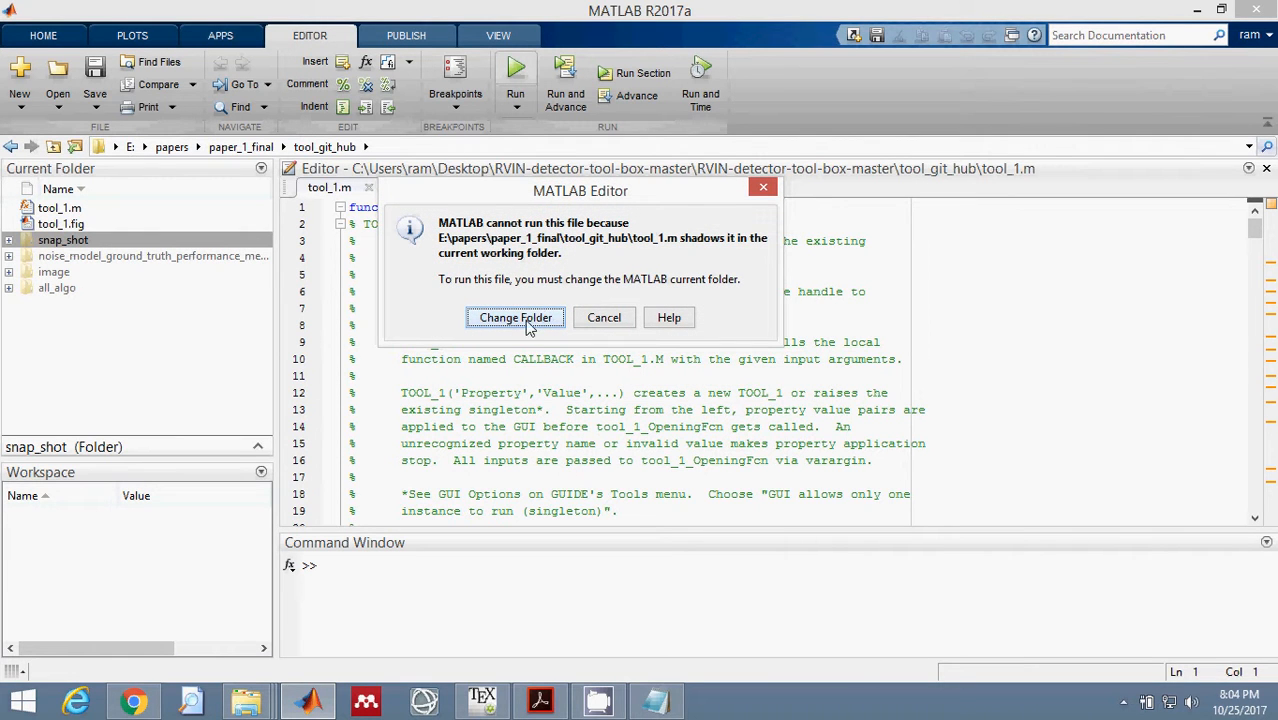
pyautogui.click(515, 318)
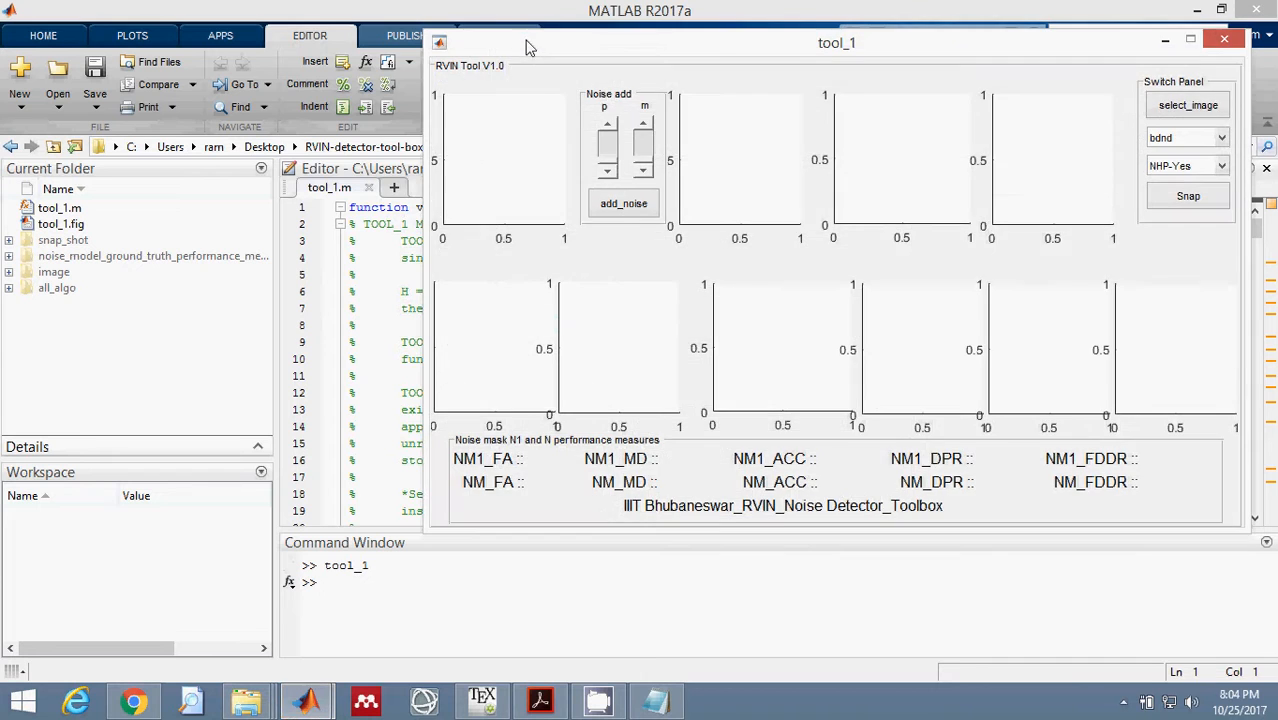
pyautogui.moveTo(527, 41); pyautogui.dragTo(355, 91)
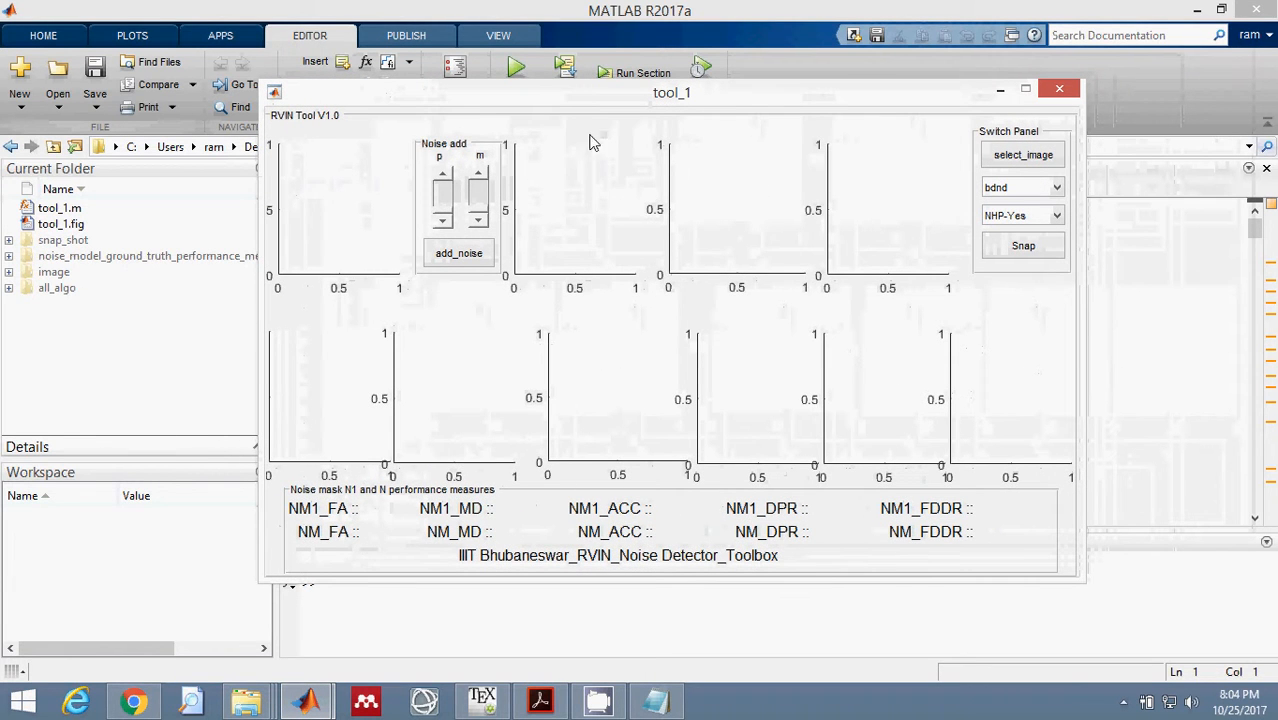
pyautogui.moveTo(590, 92); pyautogui.dragTo(512, 86)
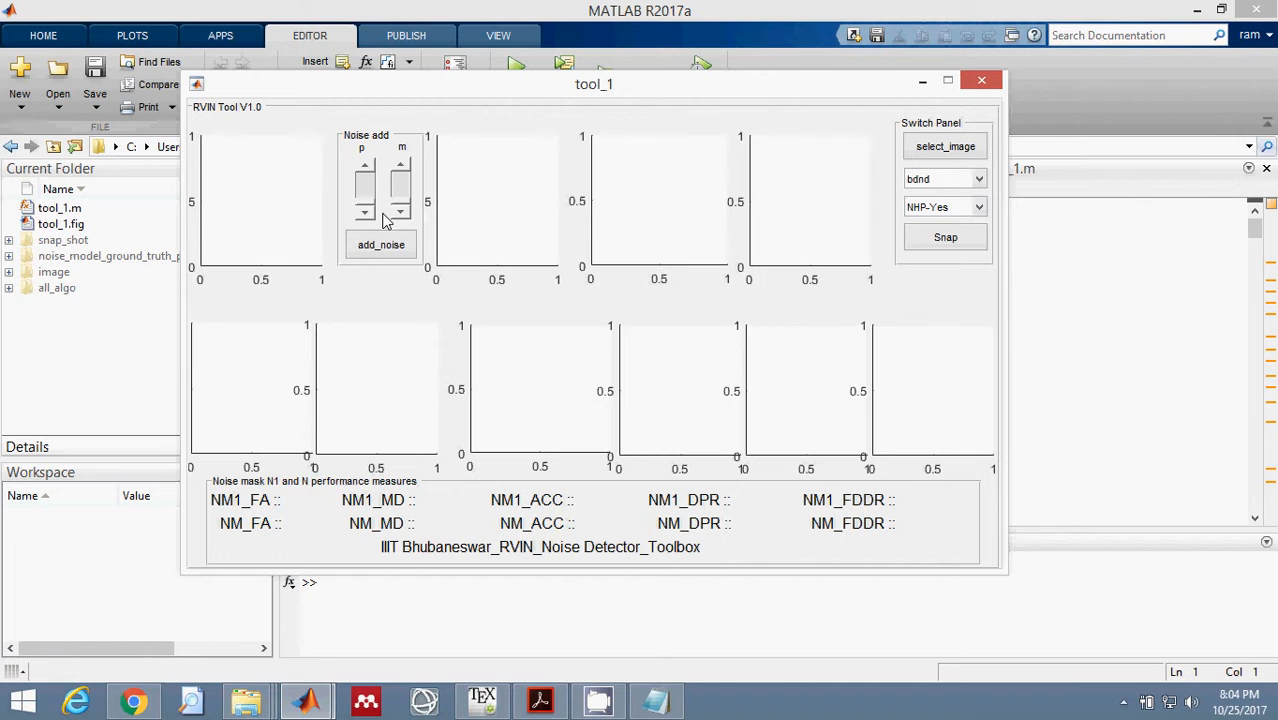
# Load the lena image from the image folder as the tool's input image and shift the tool_1 window slightly.
pyautogui.click(931, 149)
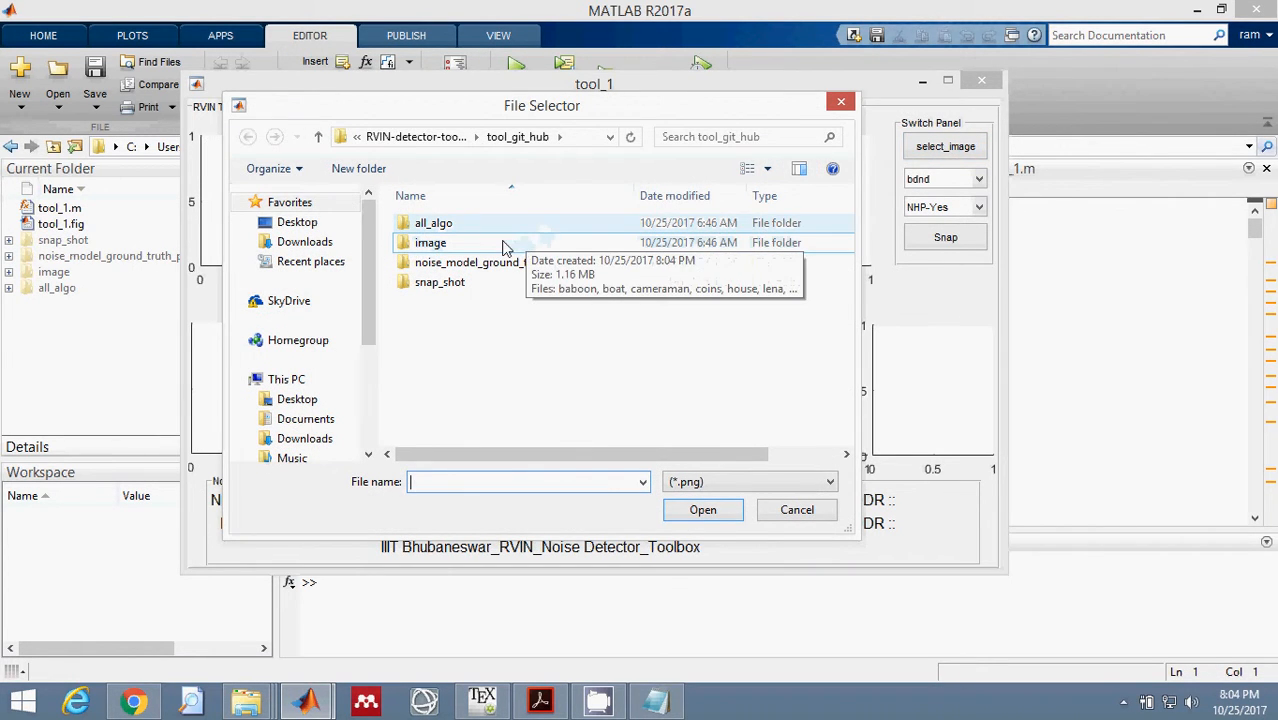
pyautogui.doubleClick(490, 245)
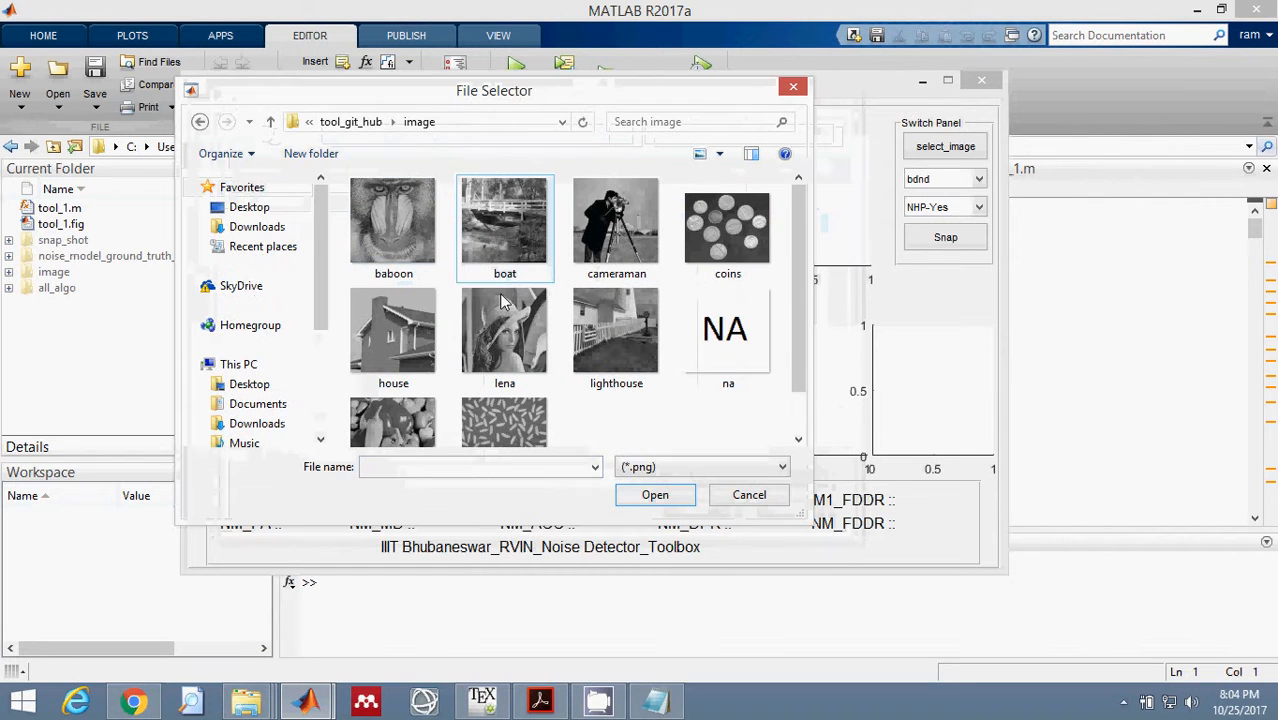
pyautogui.click(504, 338)
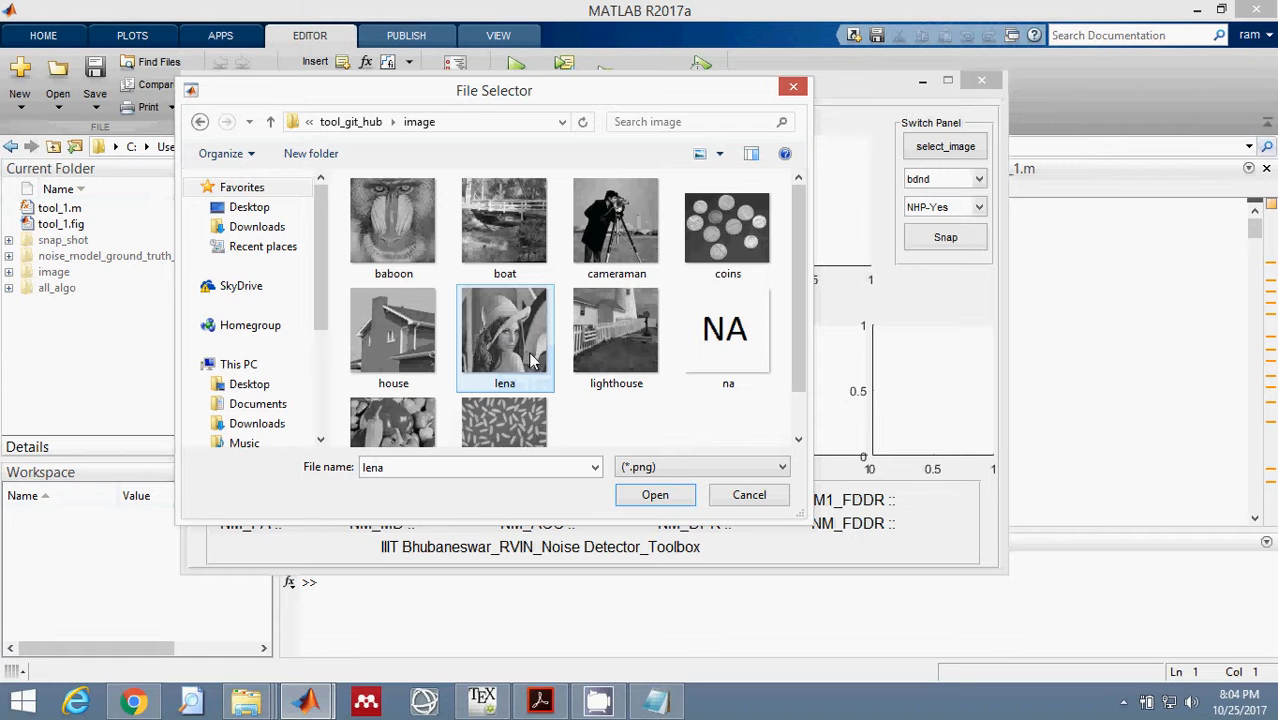
pyautogui.click(640, 494)
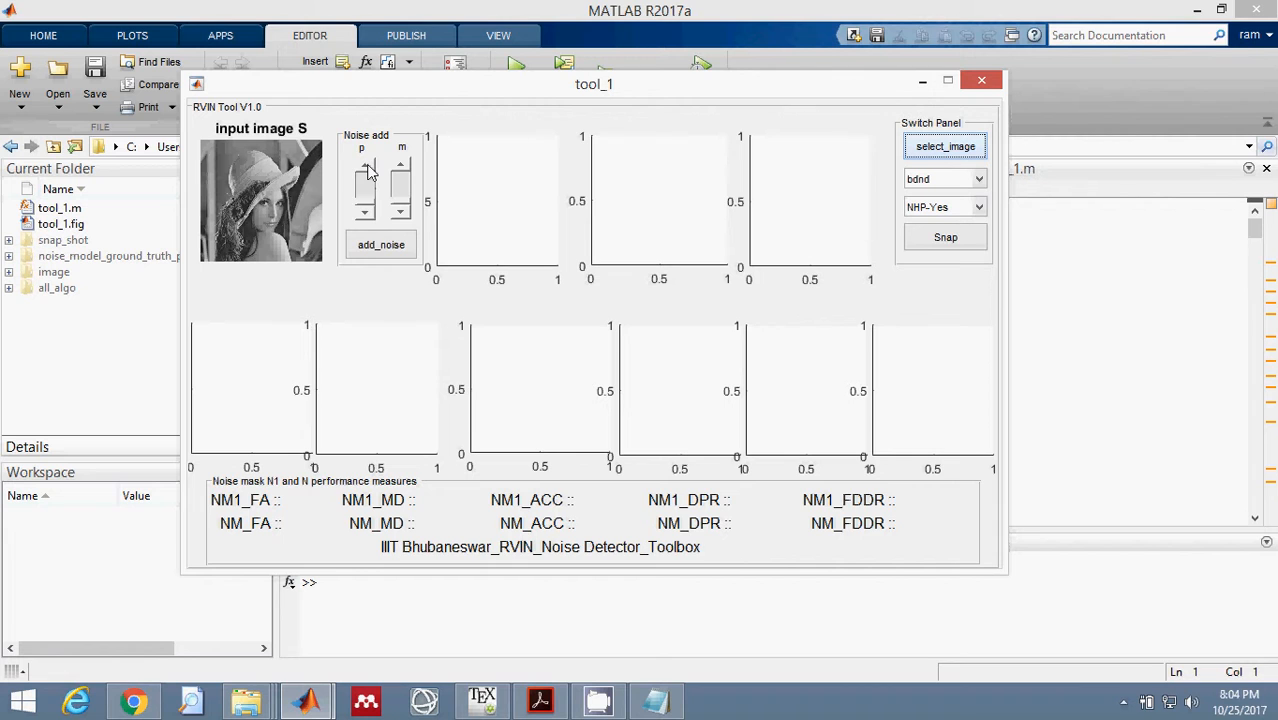
pyautogui.moveTo(368, 90); pyautogui.dragTo(346, 74)
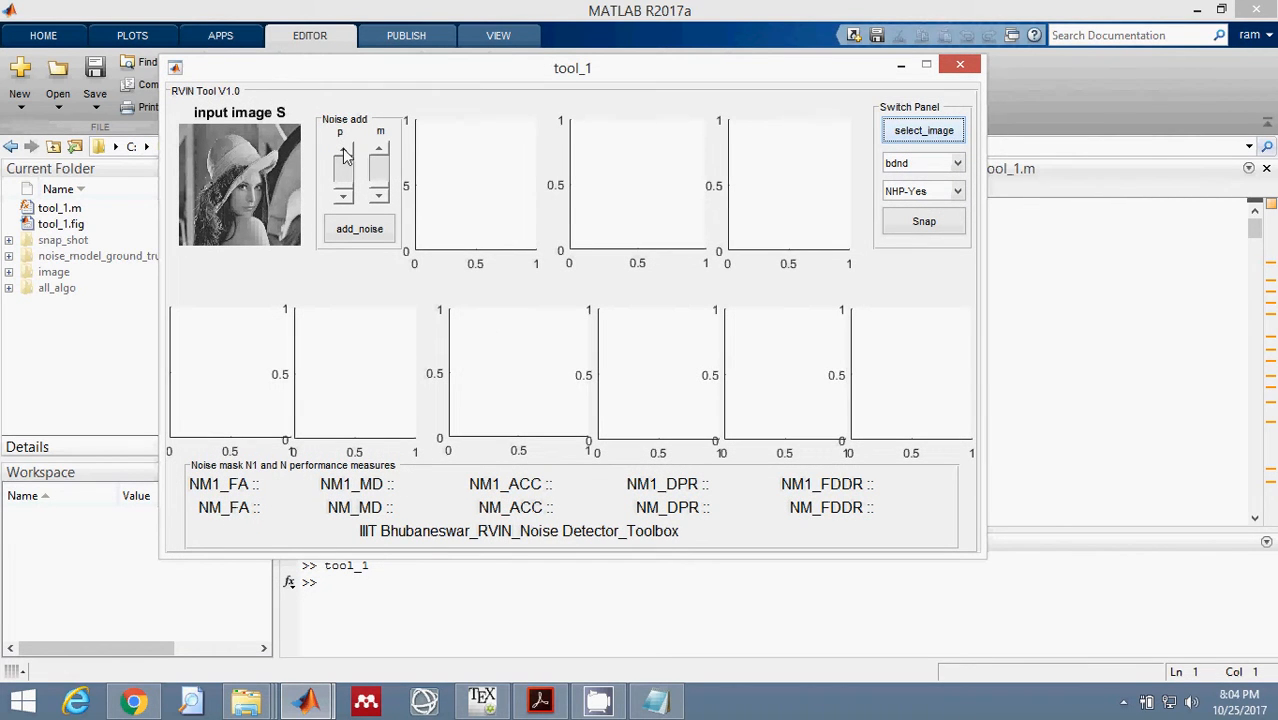
# Set the noise parameters to p=0.805 and m=5, and add that noise to the input image.
pyautogui.click(343, 151)
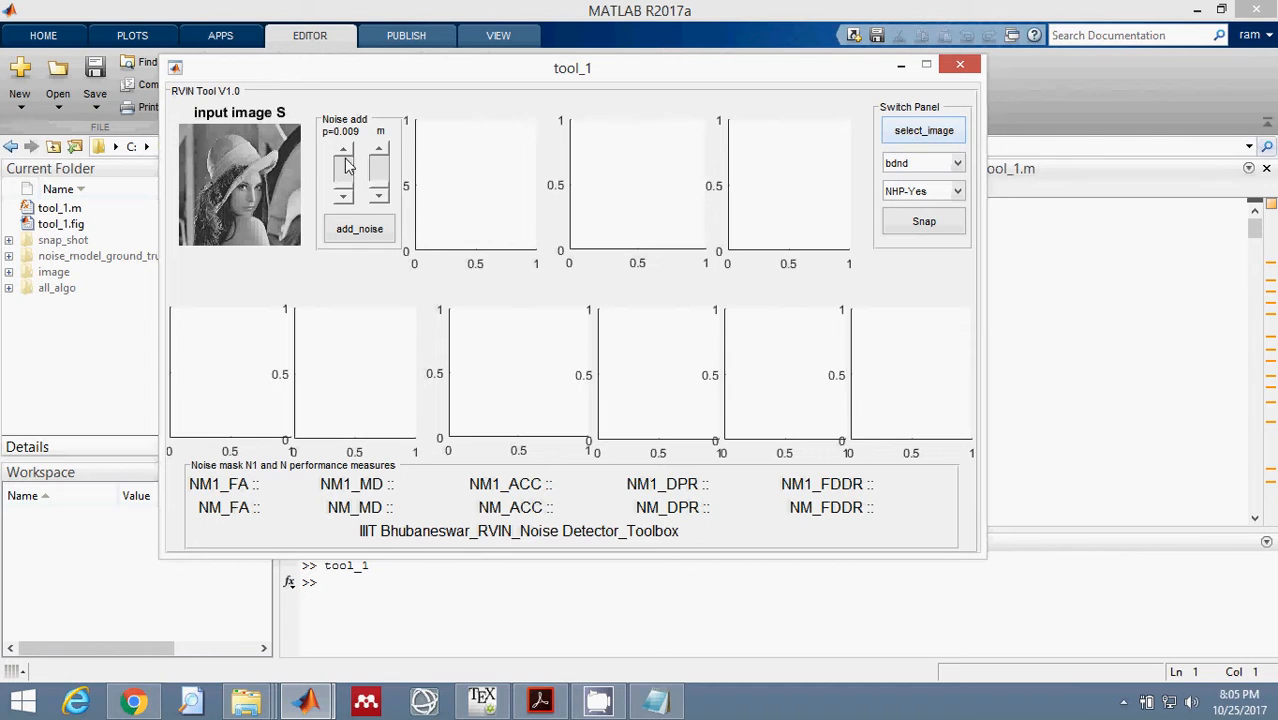
pyautogui.moveTo(345, 165)
pyautogui.mouseDown()
pyautogui.moveTo(348, 194)
pyautogui.moveTo(350, 165)
pyautogui.mouseUp()
pyautogui.moveTo(343, 163); pyautogui.dragTo(344, 196)
pyautogui.moveTo(381, 193)
pyautogui.mouseDown()
pyautogui.moveTo(384, 158)
pyautogui.moveTo(383, 200)
pyautogui.mouseUp()
pyautogui.moveTo(346, 182); pyautogui.dragTo(343, 155)
pyautogui.click(346, 153)
pyautogui.click(346, 153)
pyautogui.click(381, 152)
pyautogui.click(352, 232)
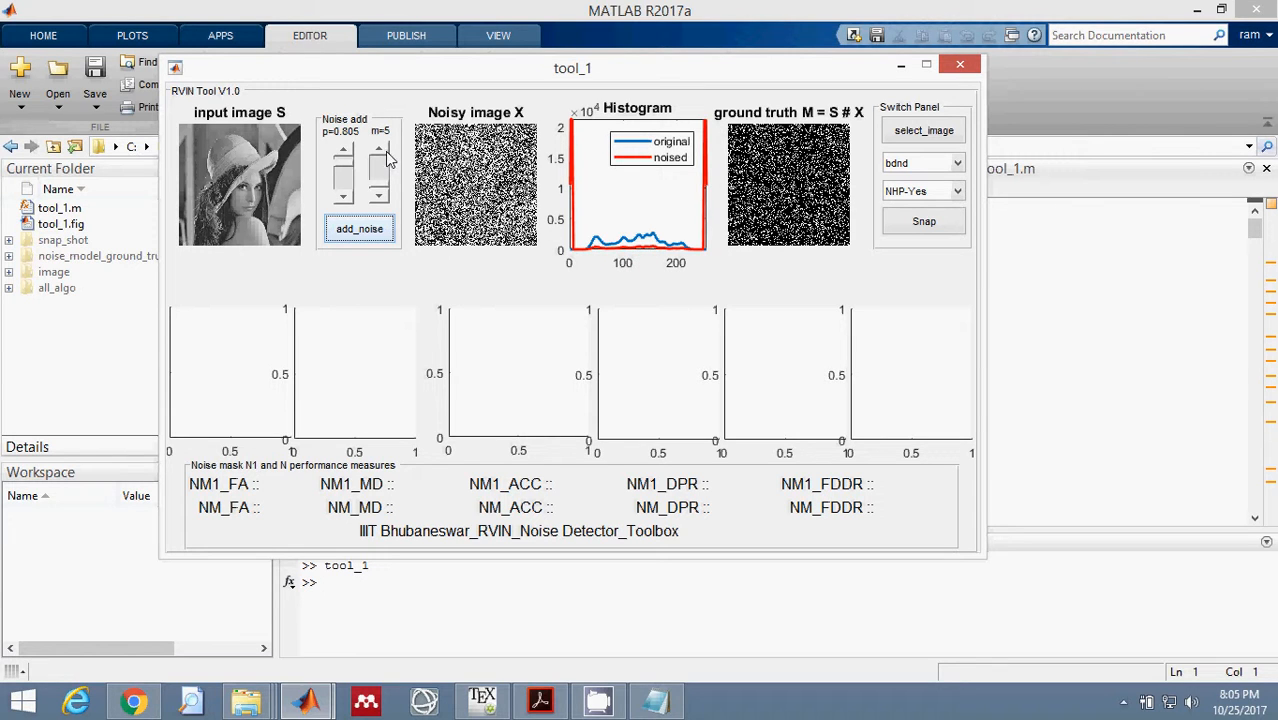
# Regenerate the noisy image with m raised to 41, and again with m lowered to 8.
pyautogui.moveTo(385, 151); pyautogui.dragTo(387, 177)
pyautogui.click(368, 230)
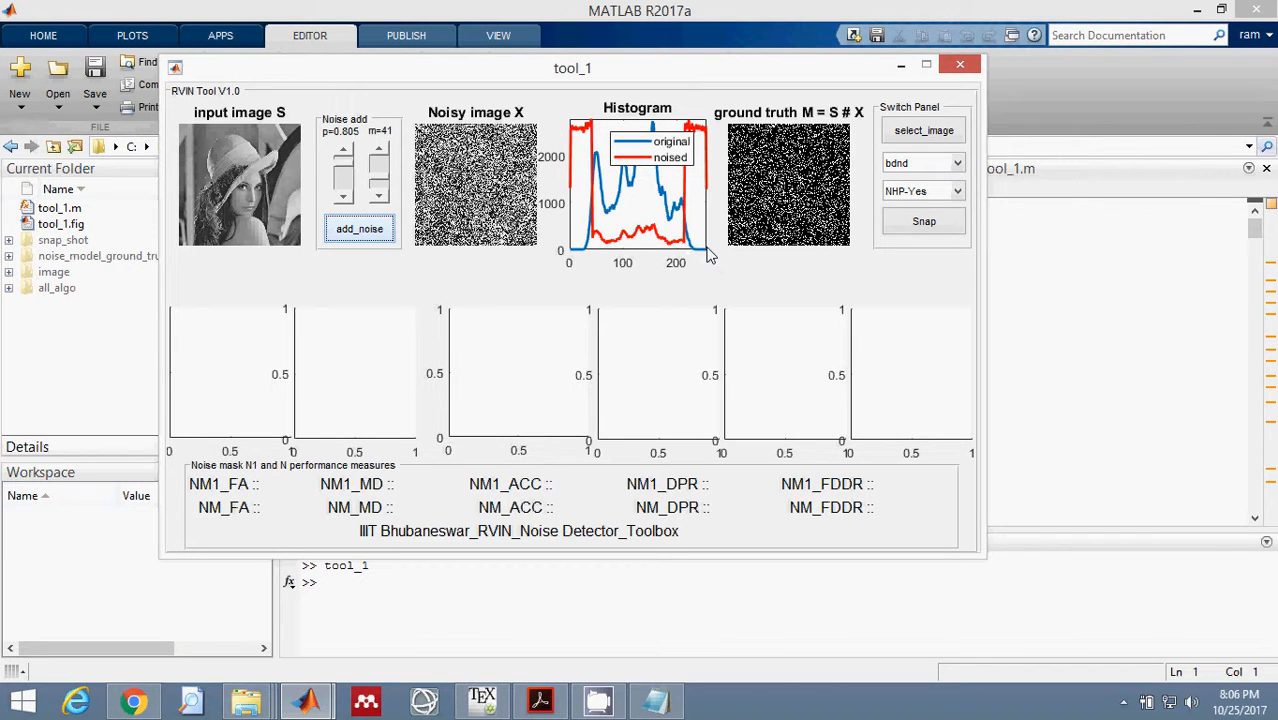
pyautogui.click(383, 196)
pyautogui.click(383, 196)
pyautogui.click(383, 196)
pyautogui.click(383, 196)
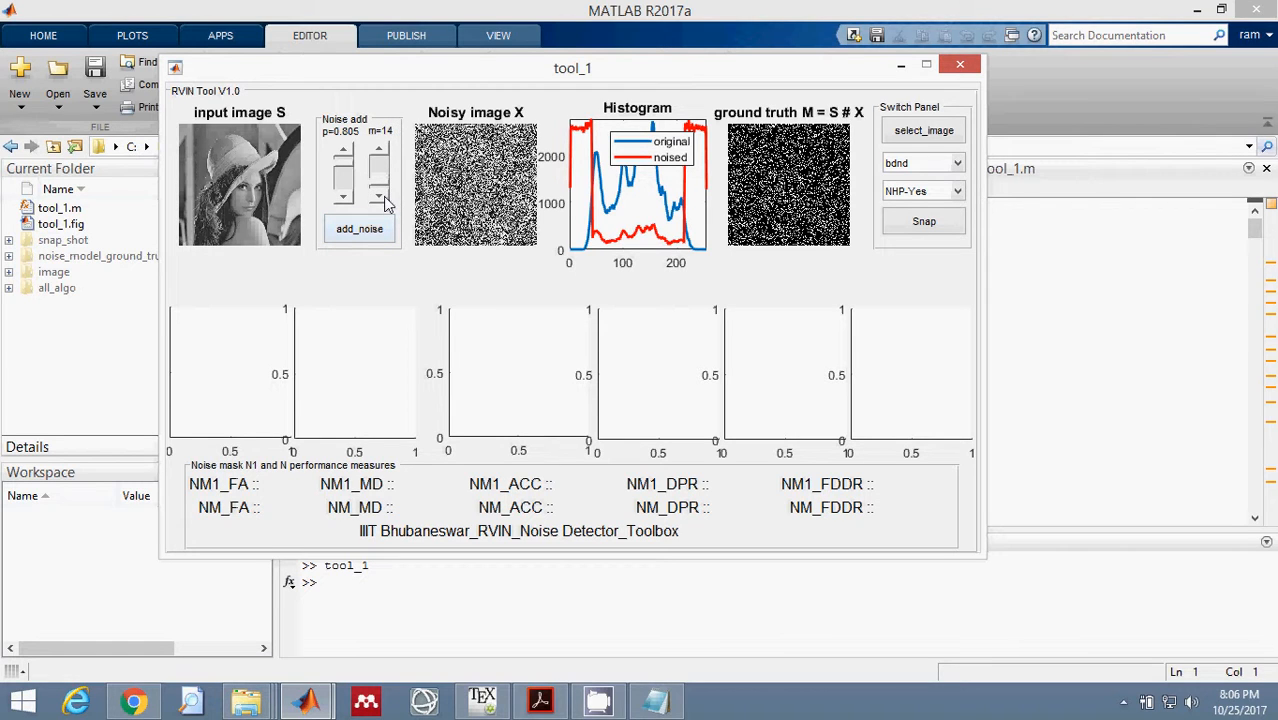
pyautogui.click(383, 196)
pyautogui.click(383, 196)
pyautogui.click(366, 230)
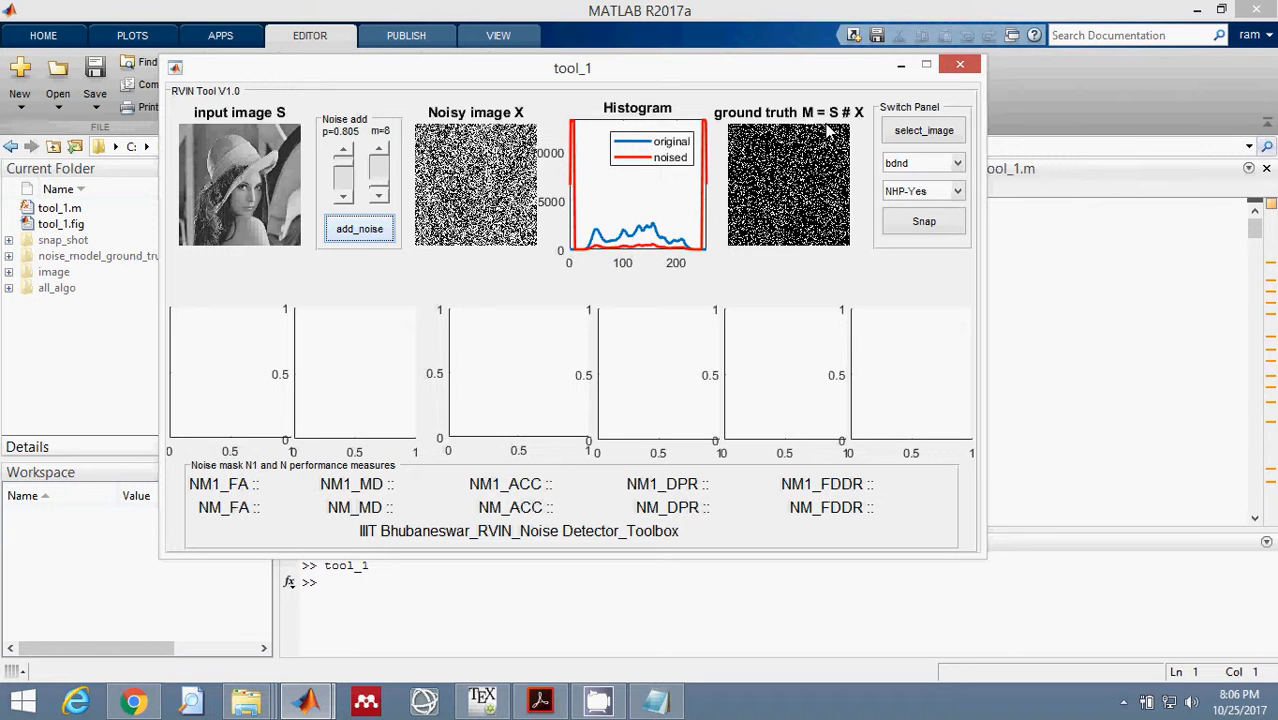
# Run the usnd noise detector on the noisy image and move its progress window out of the way.
pyautogui.click(906, 168)
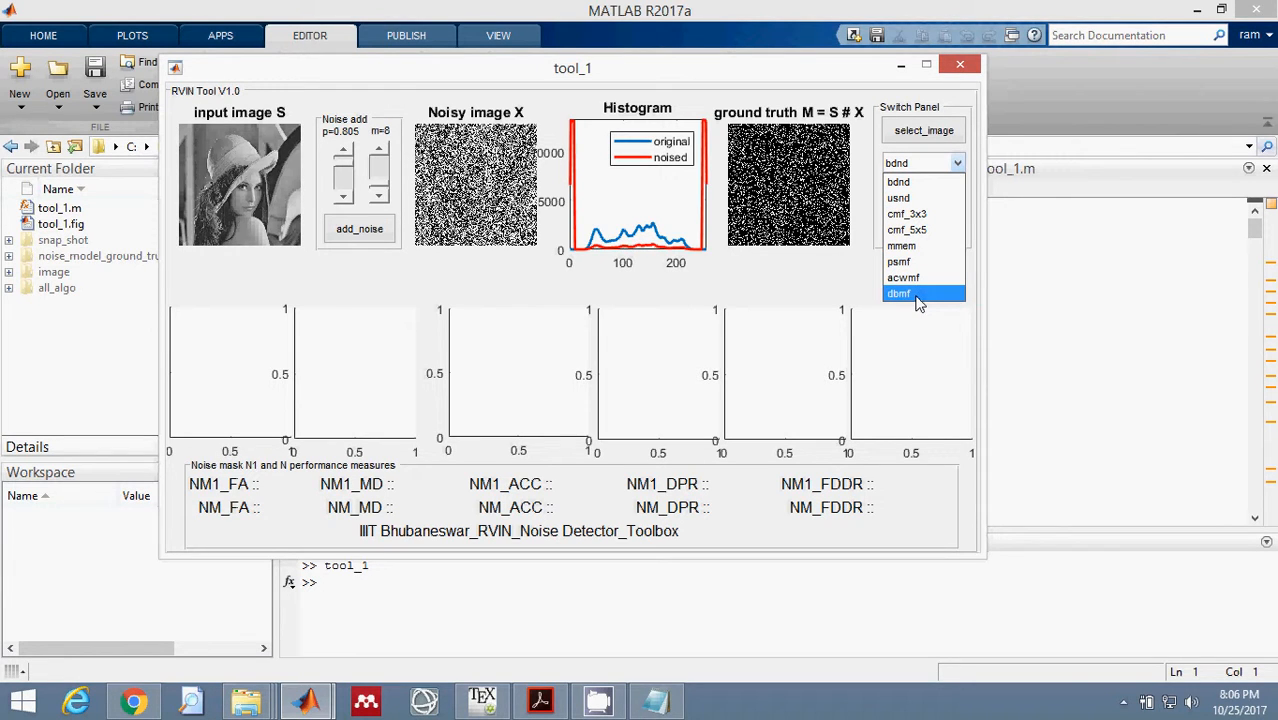
pyautogui.click(919, 199)
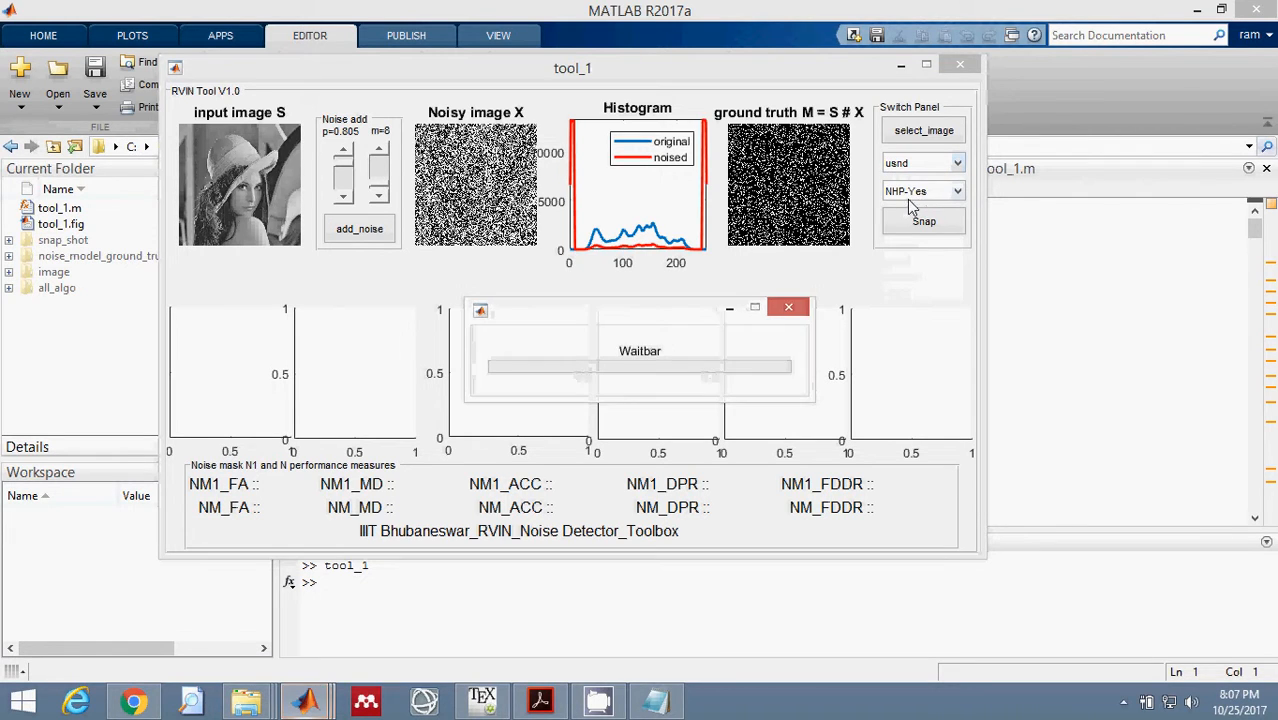
pyautogui.moveTo(688, 316); pyautogui.dragTo(692, 240)
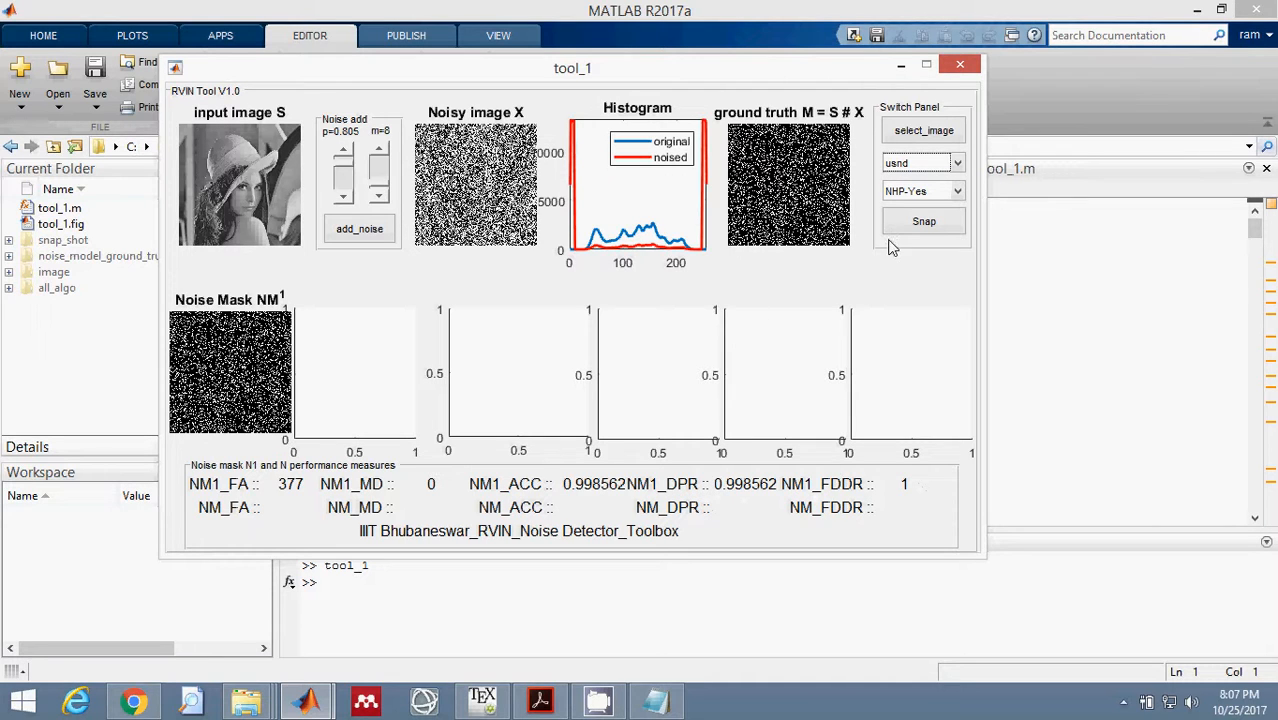
# Compute the final mask and restored image for the usnd detector with the NHP-No option.
pyautogui.click(920, 221)
pyautogui.click(918, 192)
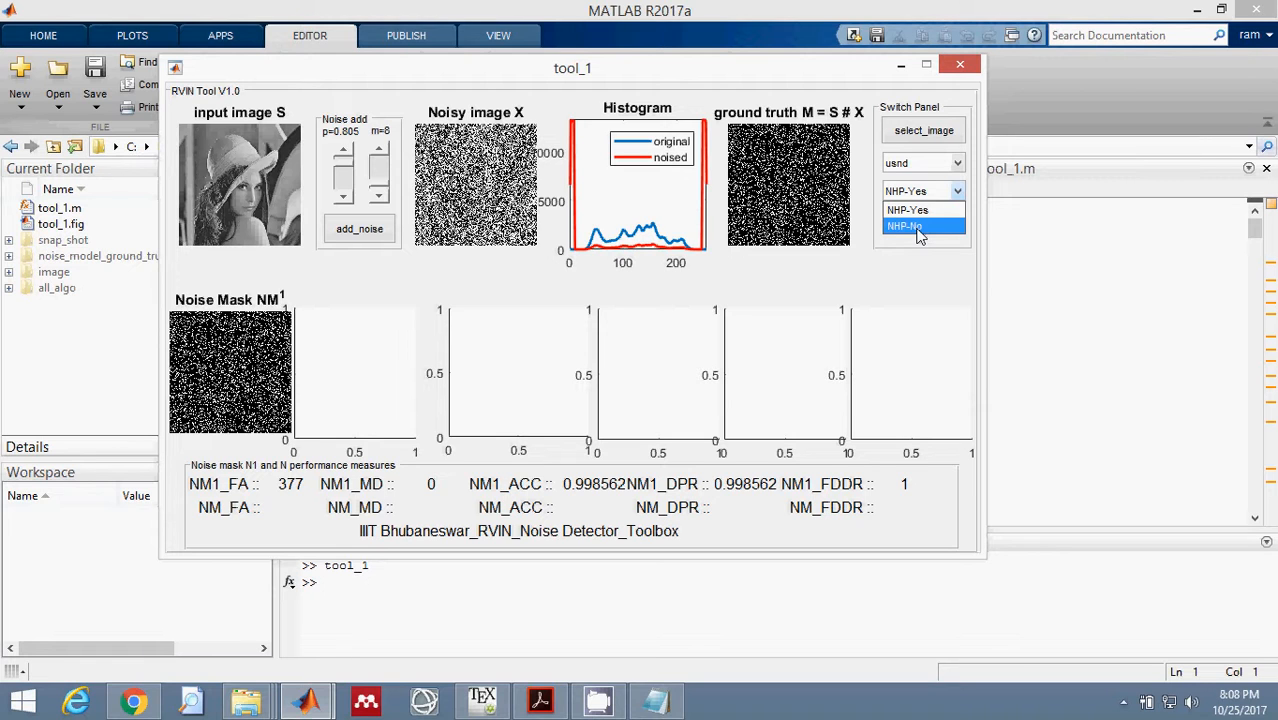
pyautogui.click(906, 226)
pyautogui.click(914, 224)
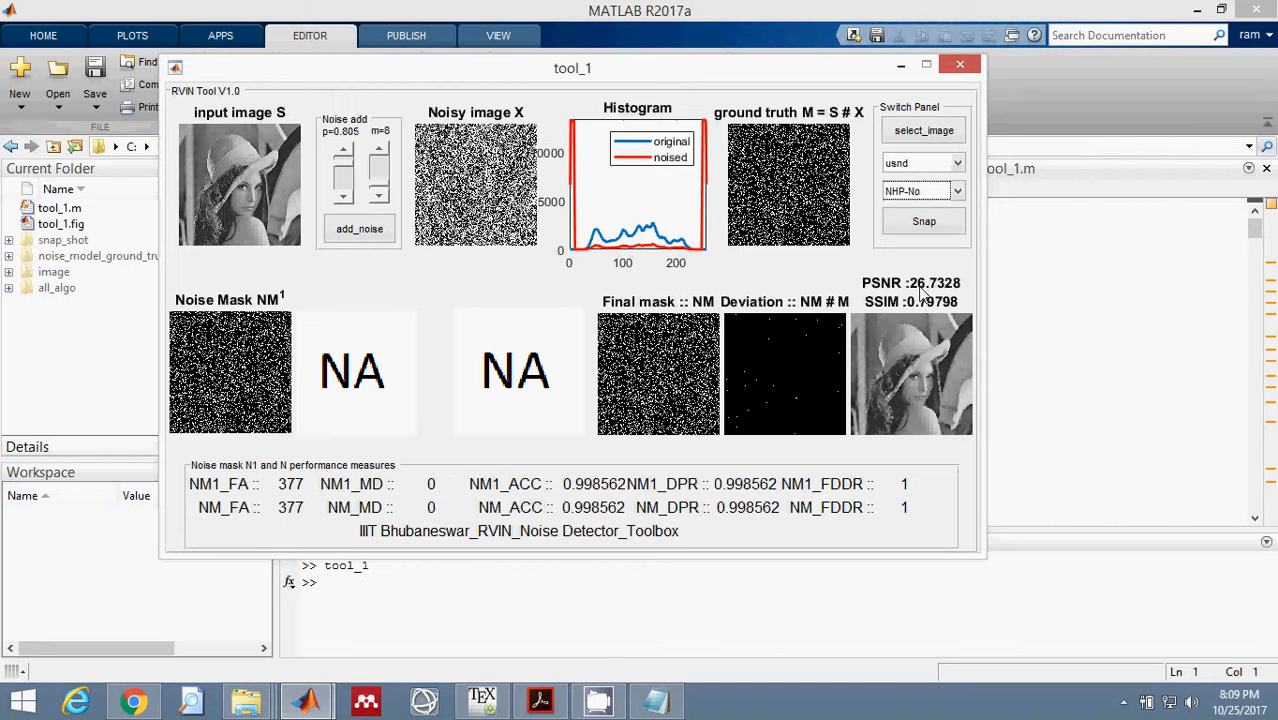
# Rerun the usnd result with the NHP-Yes option and shift the legend in the noise histogram plot aside.
pyautogui.click(929, 196)
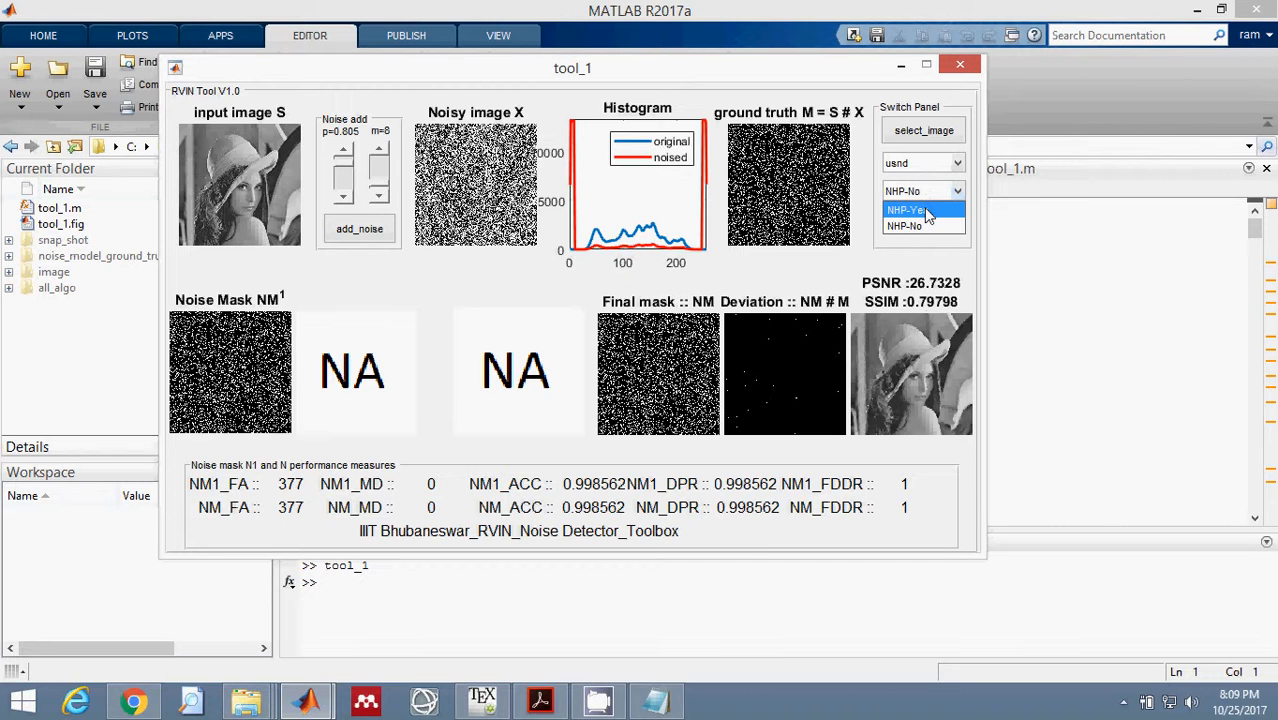
pyautogui.click(924, 209)
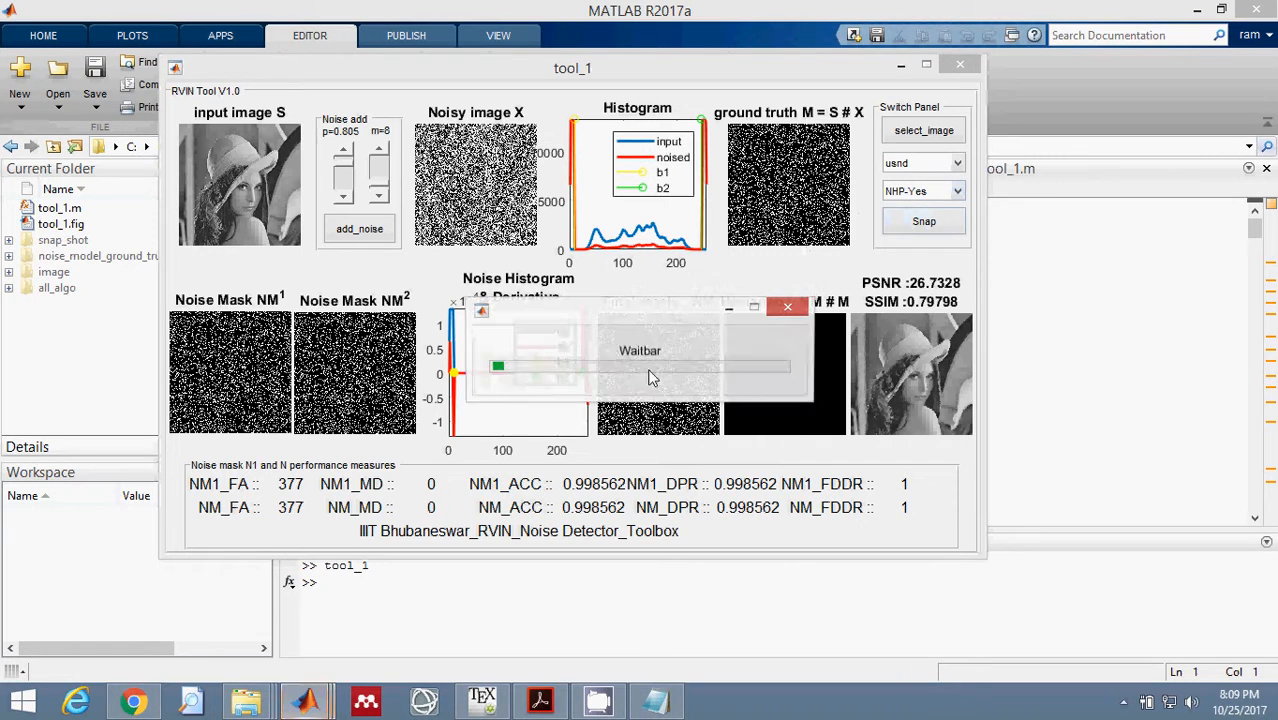
pyautogui.moveTo(840, 337); pyautogui.dragTo(528, 153)
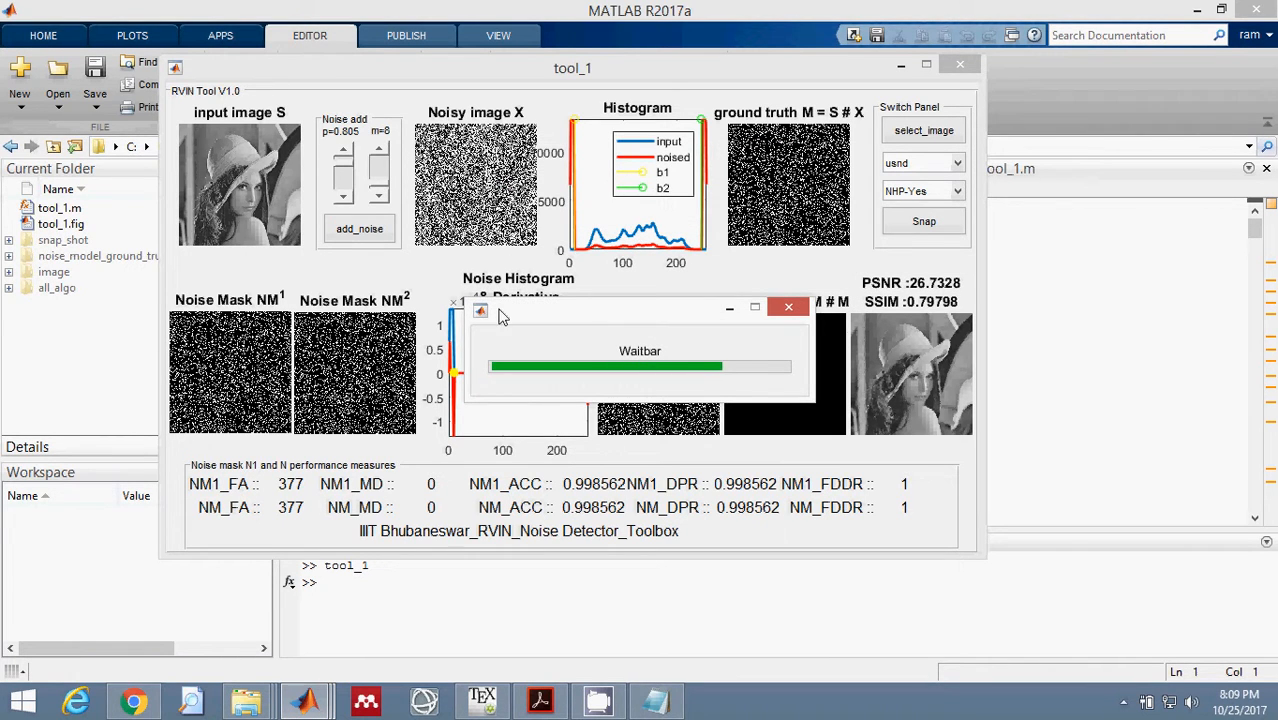
pyautogui.moveTo(492, 311); pyautogui.dragTo(608, 371)
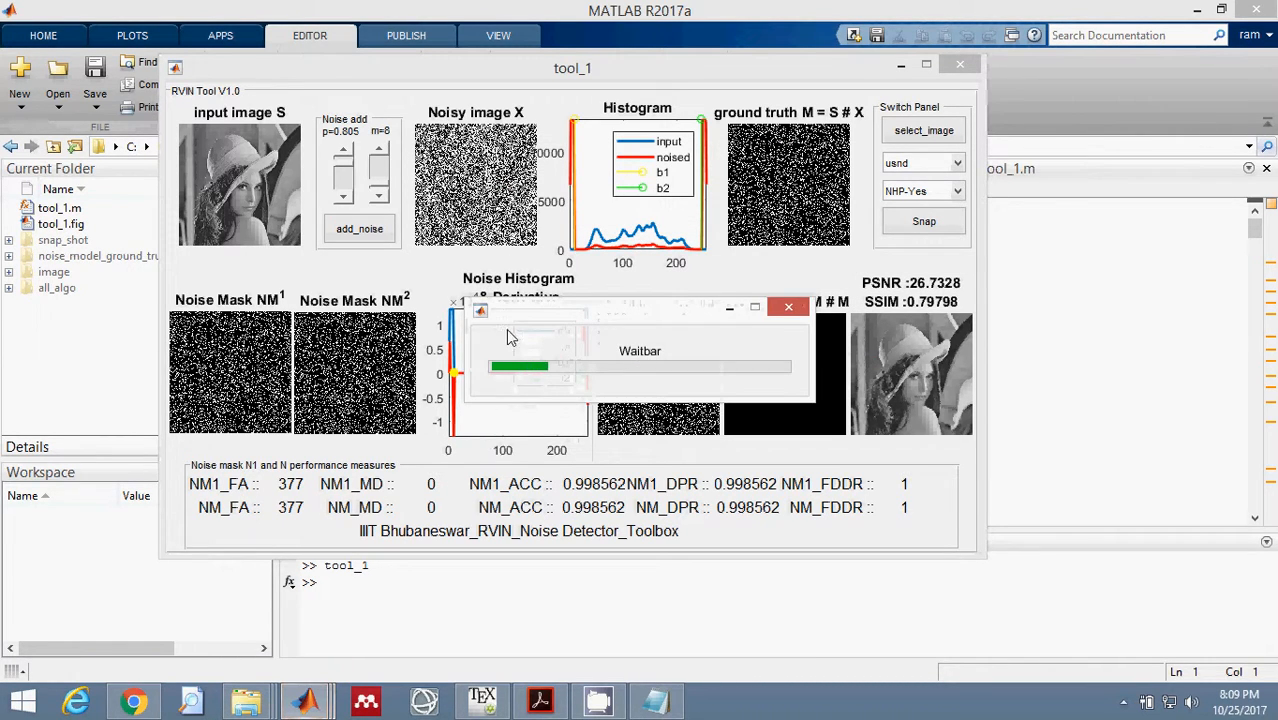
pyautogui.moveTo(515, 314); pyautogui.dragTo(478, 224)
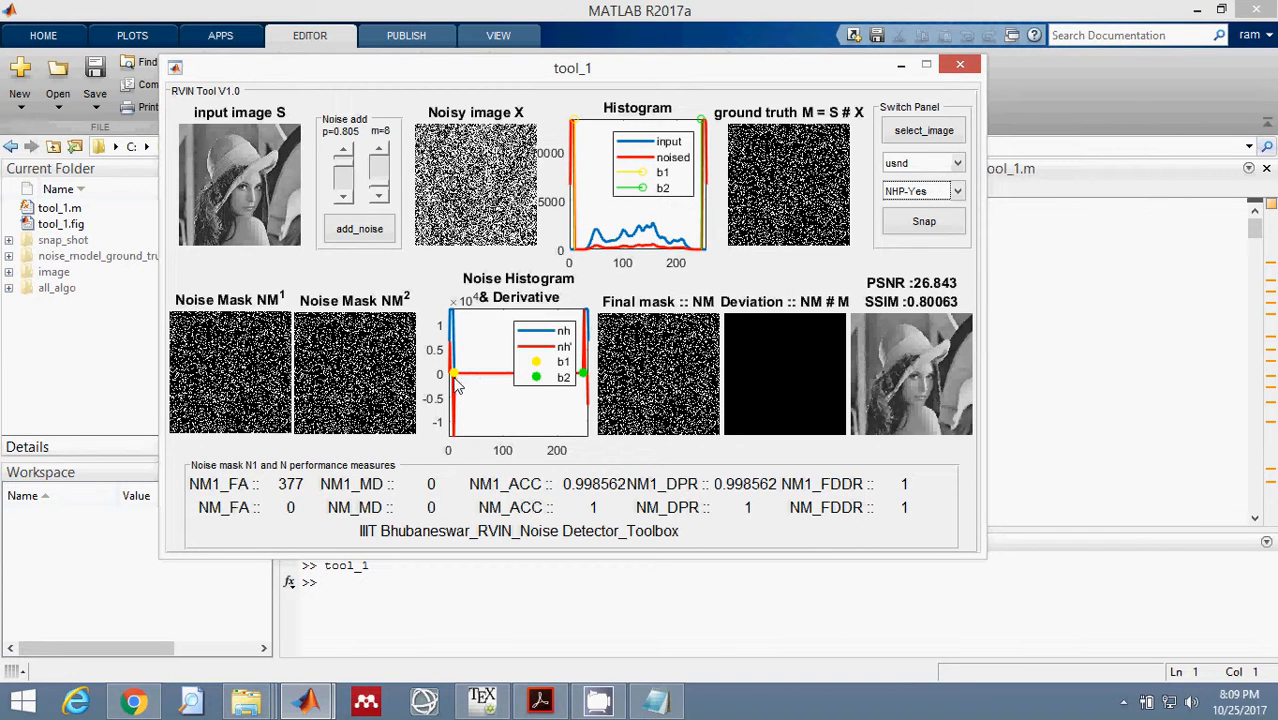
pyautogui.moveTo(551, 354); pyautogui.dragTo(505, 370)
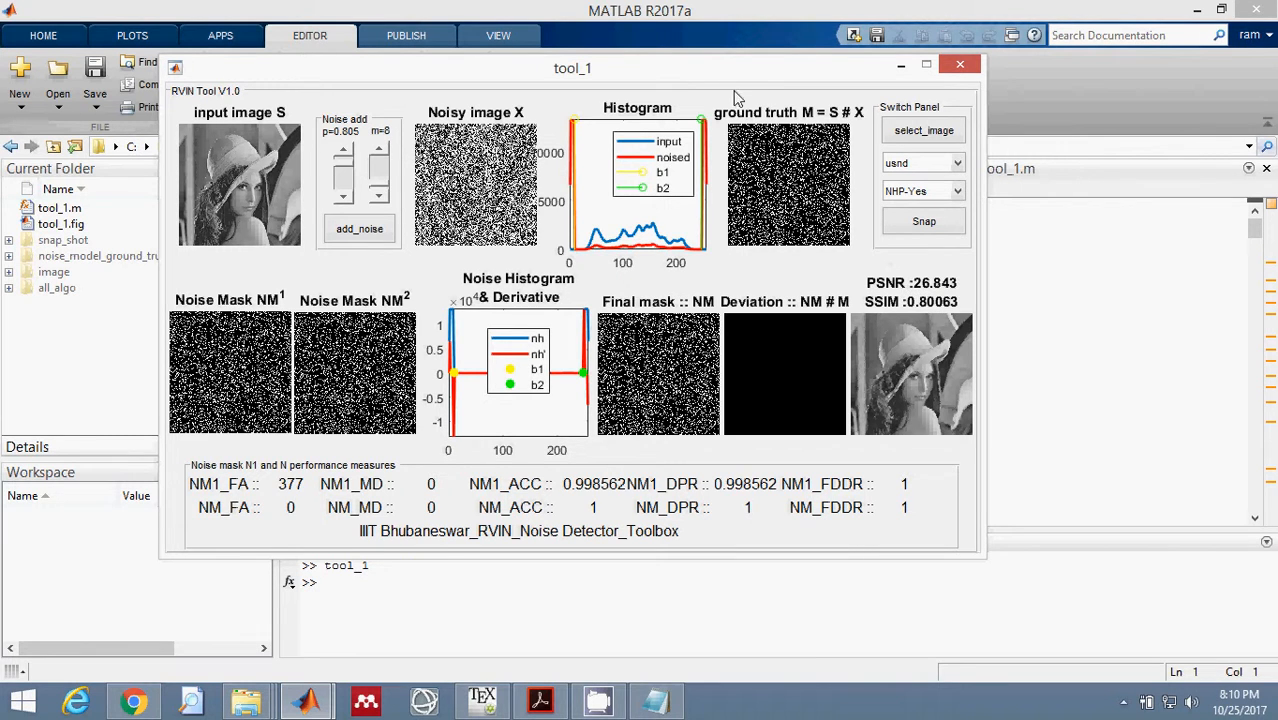
# Shift the tool_1 window slightly and run the bdnd noise detector on the noisy image.
pyautogui.moveTo(732, 66); pyautogui.dragTo(702, 62)
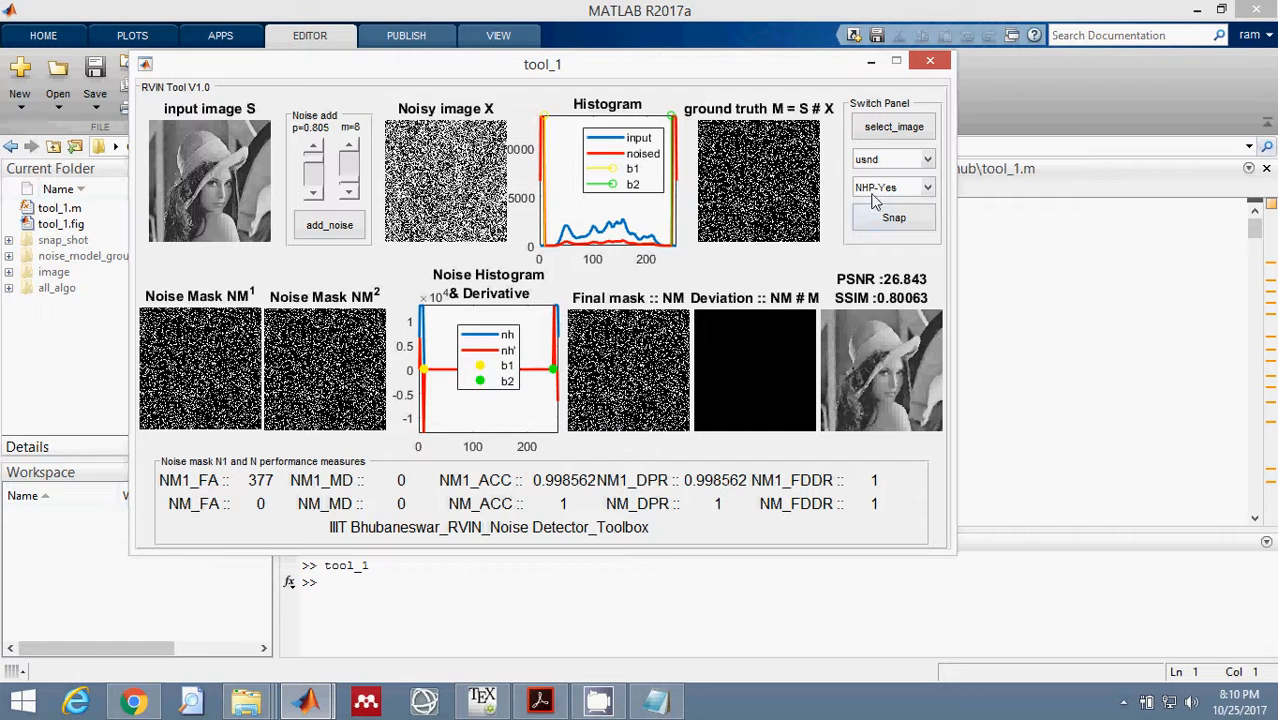
pyautogui.click(879, 161)
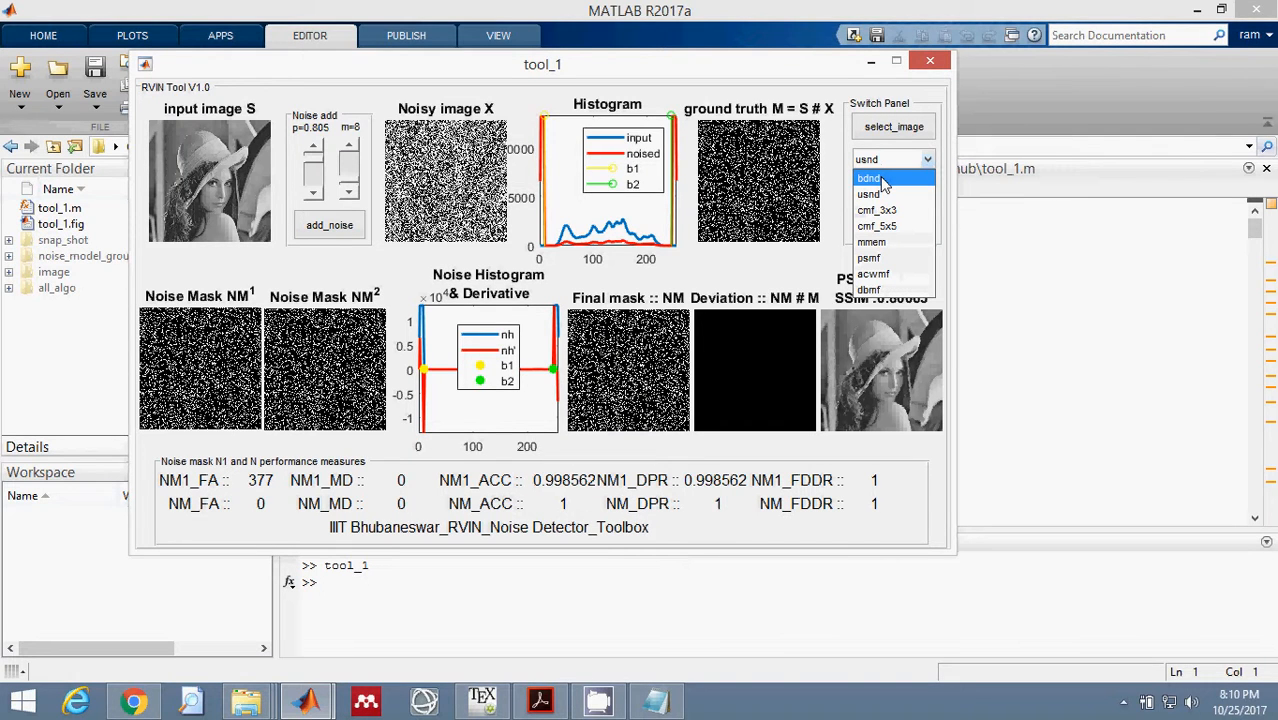
pyautogui.click(882, 180)
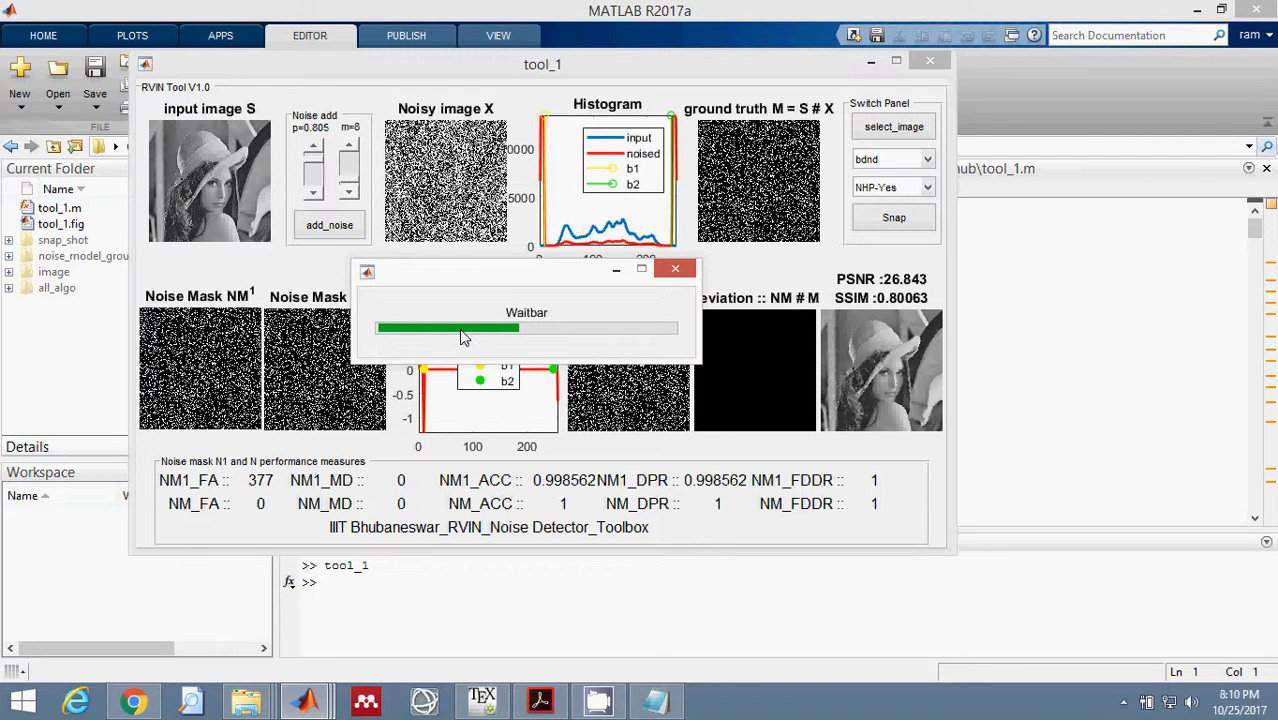
pyautogui.moveTo(490, 285)
pyautogui.mouseDown()
pyautogui.moveTo(562, 265)
pyautogui.moveTo(535, 212)
pyautogui.moveTo(530, 237)
pyautogui.mouseUp()
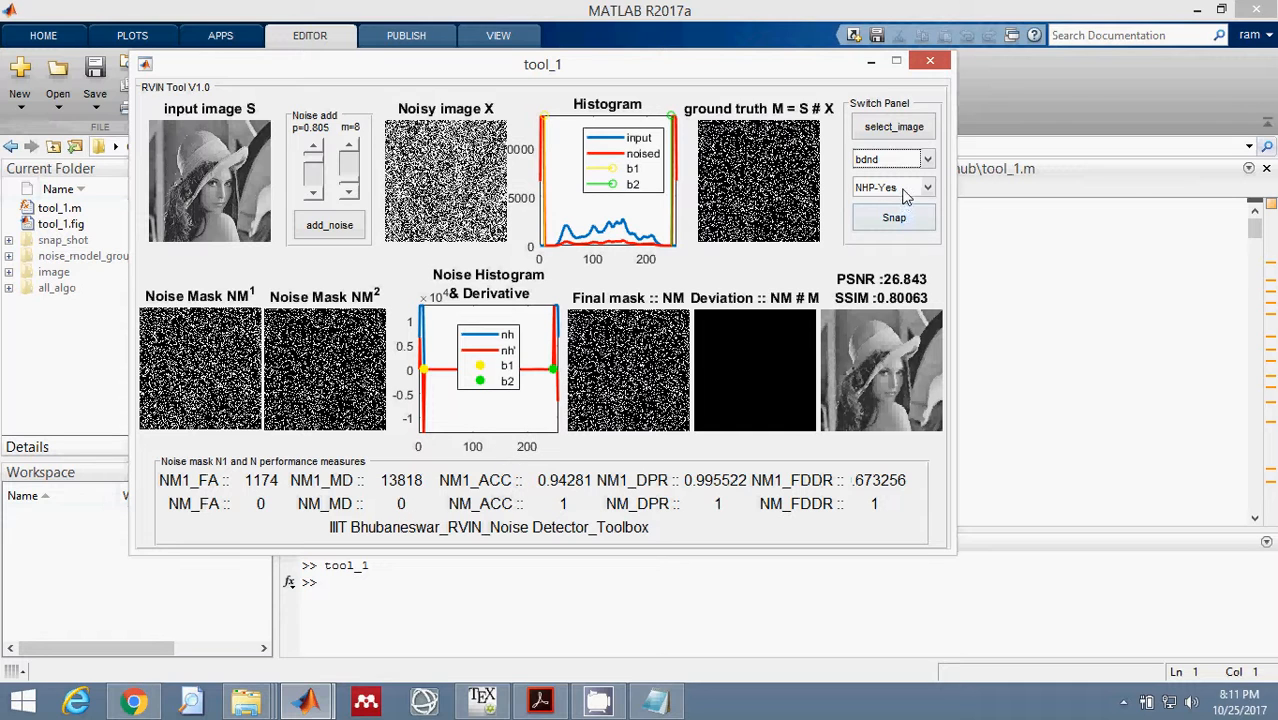
# Compute the final mask and restored image for the bdnd detector with the NHP-No option.
pyautogui.click(899, 190)
pyautogui.click(889, 222)
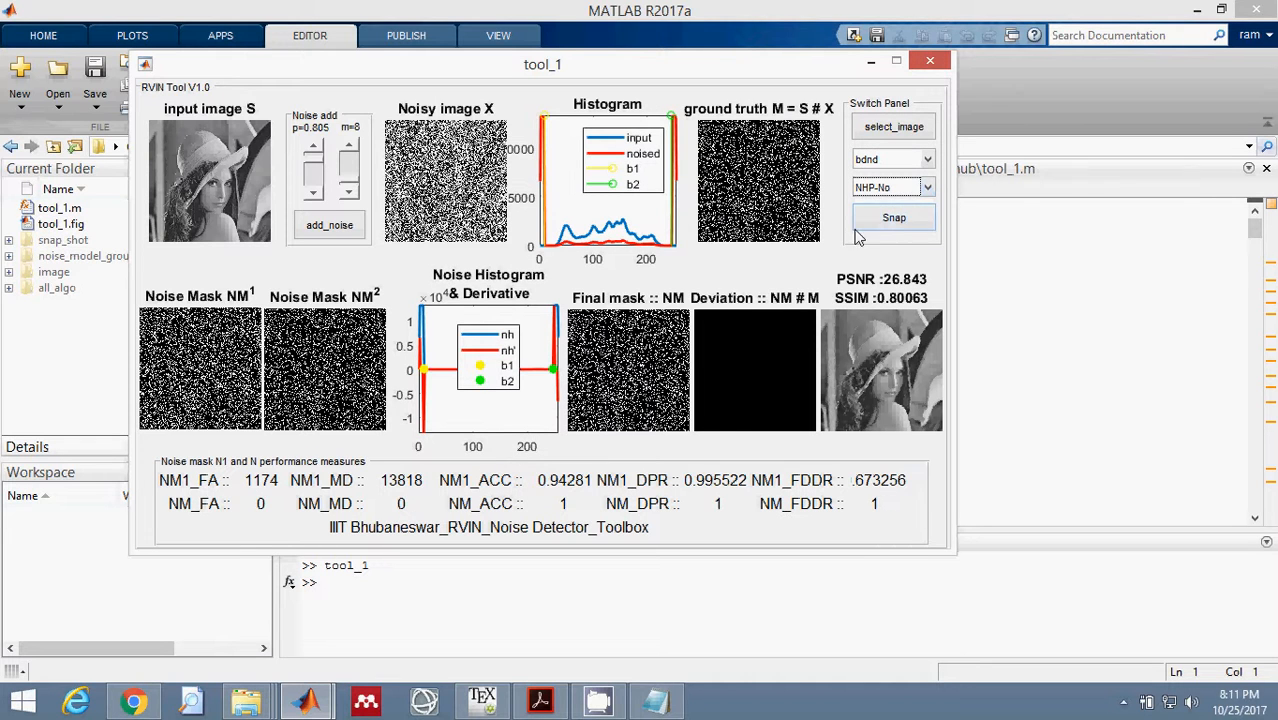
pyautogui.click(864, 226)
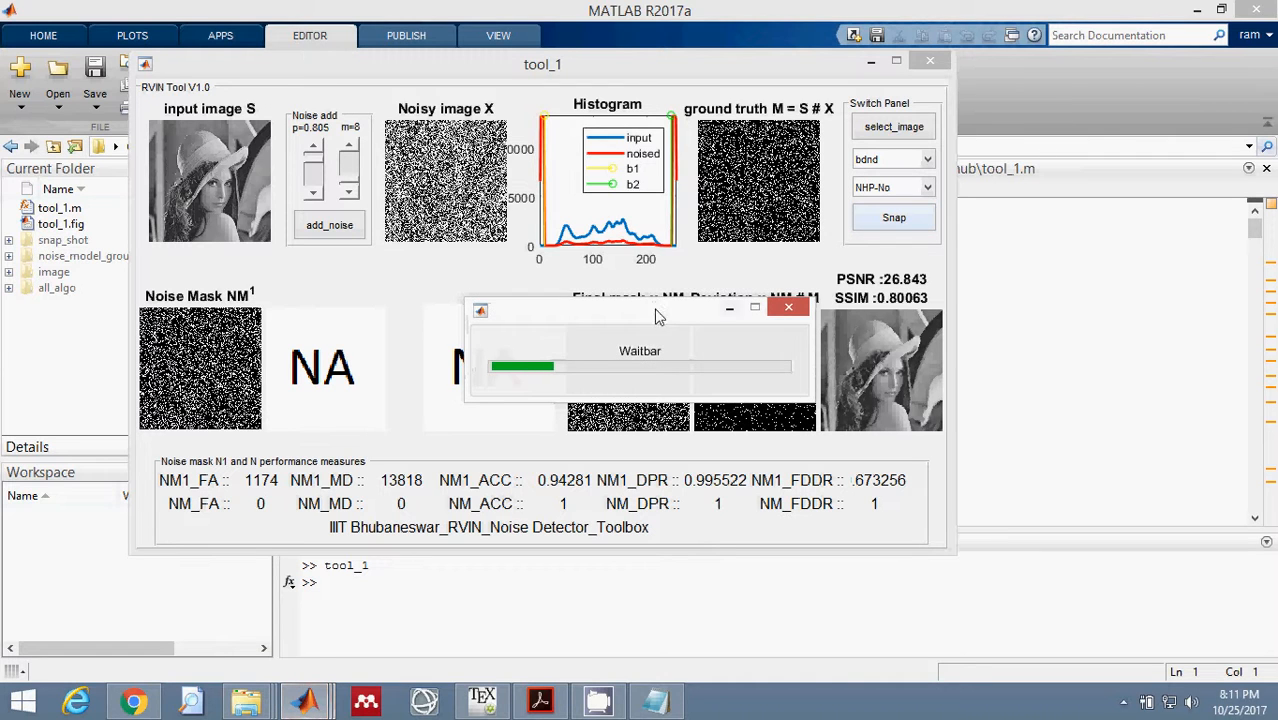
pyautogui.moveTo(658, 317); pyautogui.dragTo(586, 171)
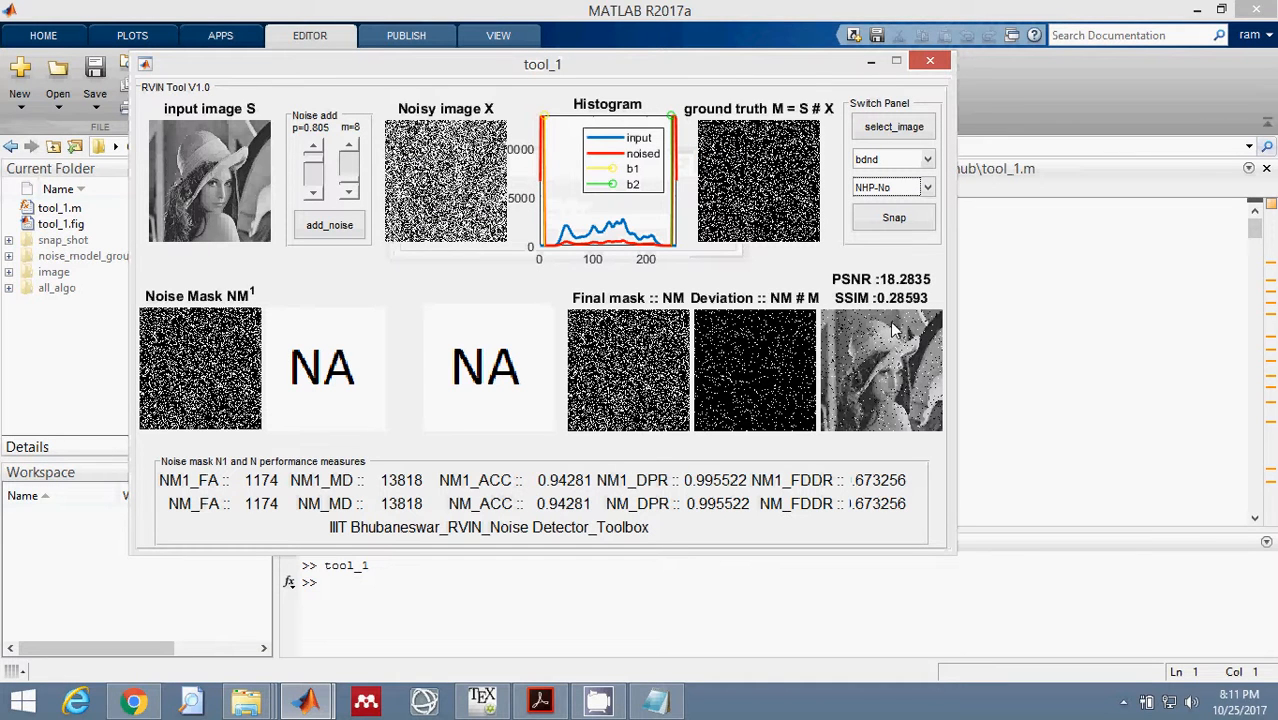
# Rerun the bdnd result with the NHP-Yes option.
pyautogui.click(893, 188)
pyautogui.click(889, 207)
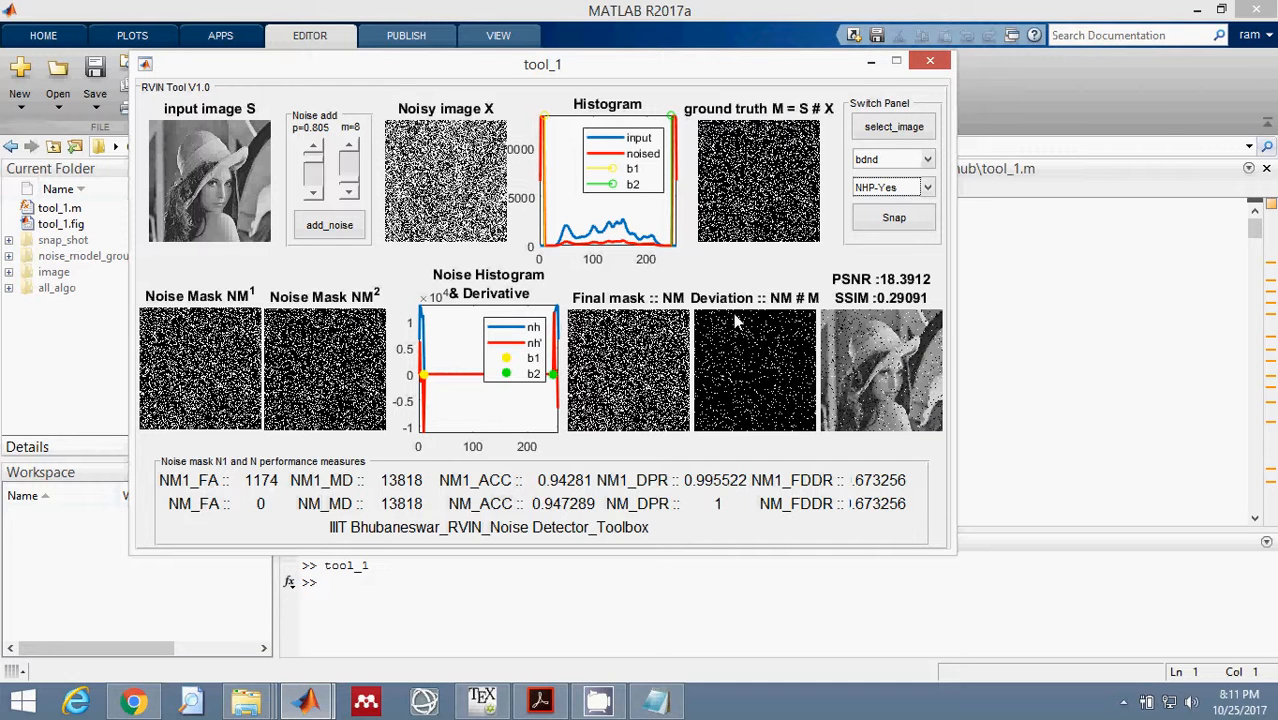
pyautogui.click(674, 602)
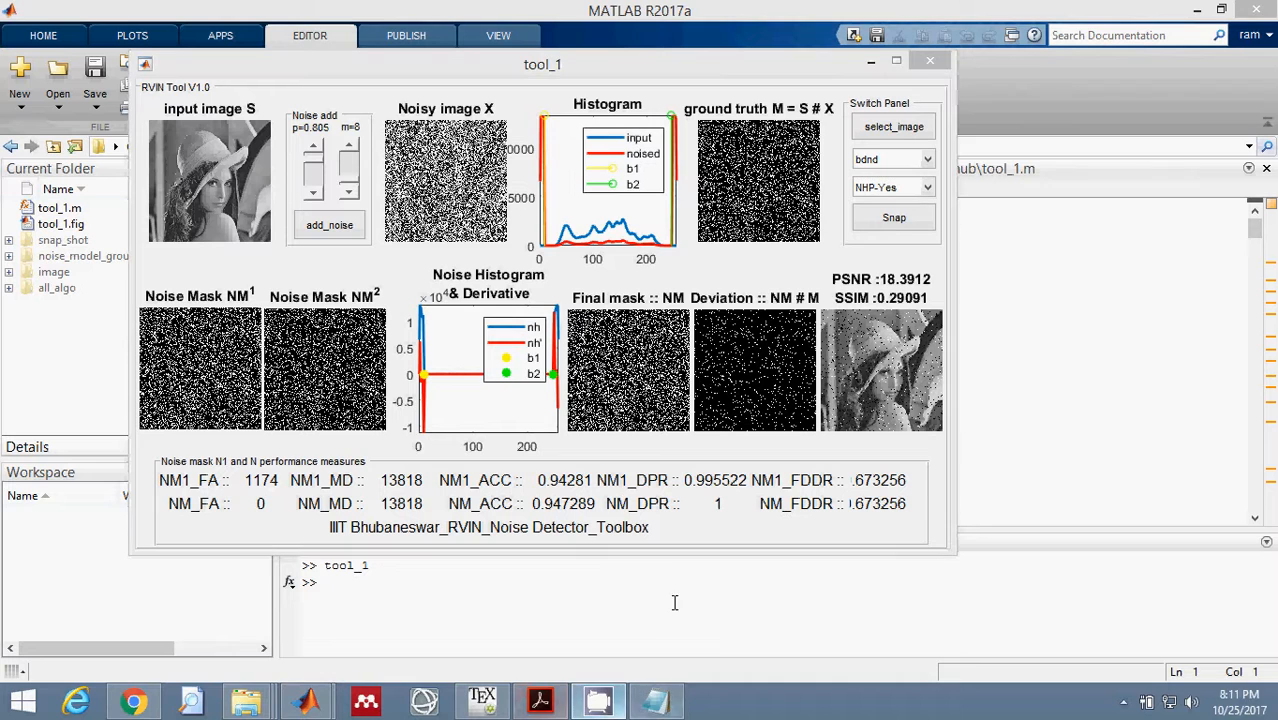
pyautogui.click(1123, 702)
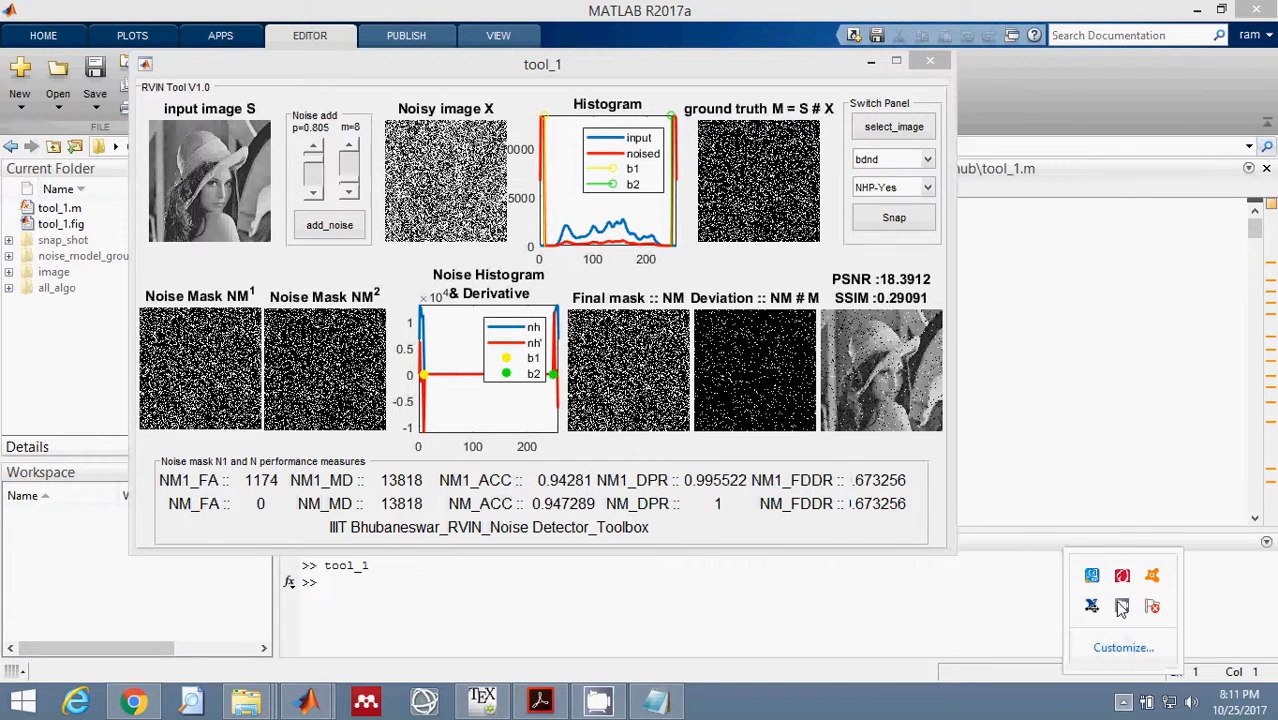